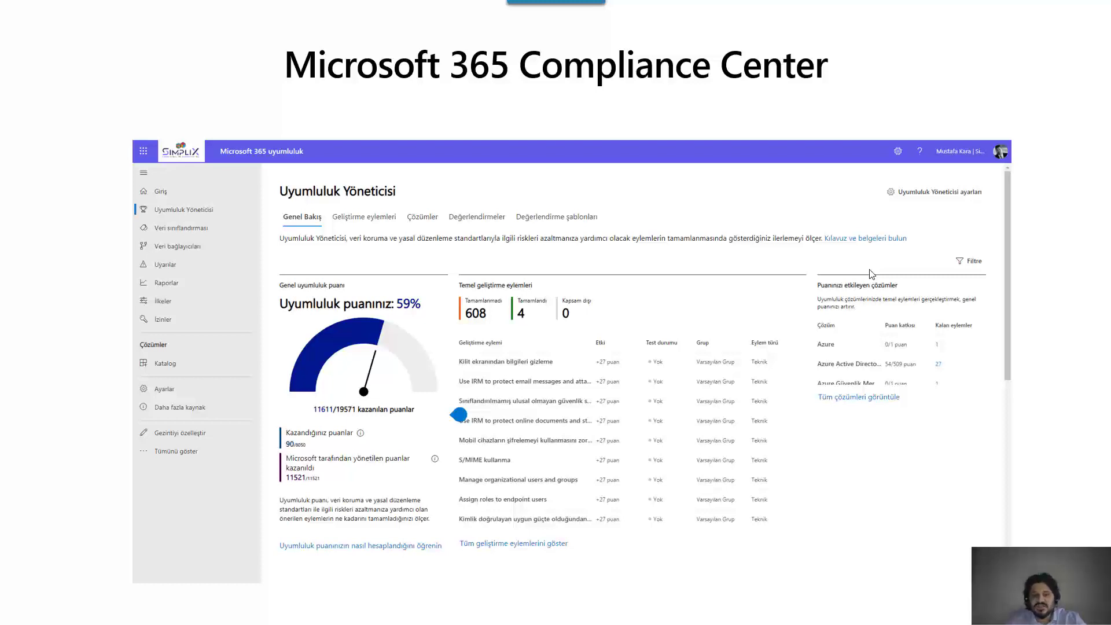
Step: Switch from the presentation to the Microsoft 365 admin center in the Edge browser
{"action": "key", "text": "super"}
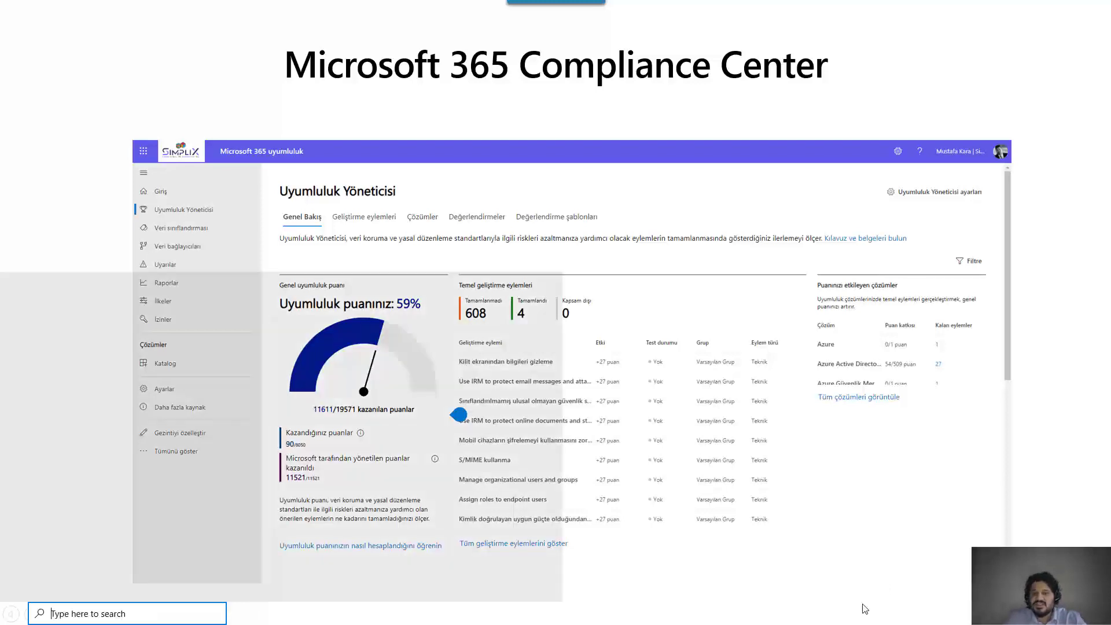
{"action": "left_click", "coordinate": [525, 614]}
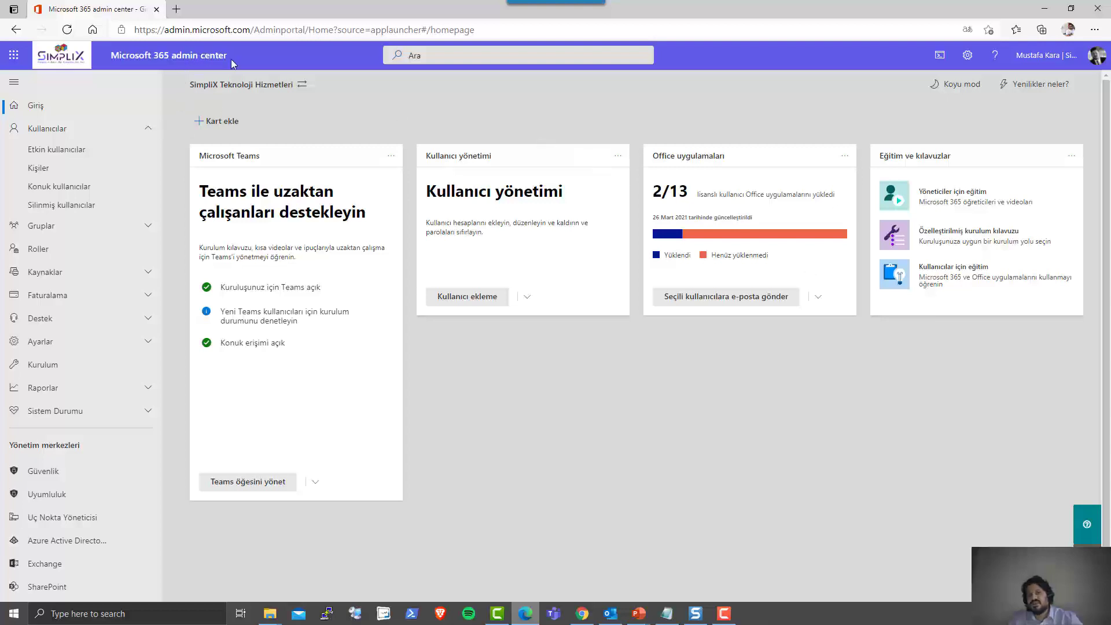
{"action": "left_click_drag", "start_coordinate": [232, 60], "coordinate": [105, 58]}
{"action": "left_click", "coordinate": [98, 58]}
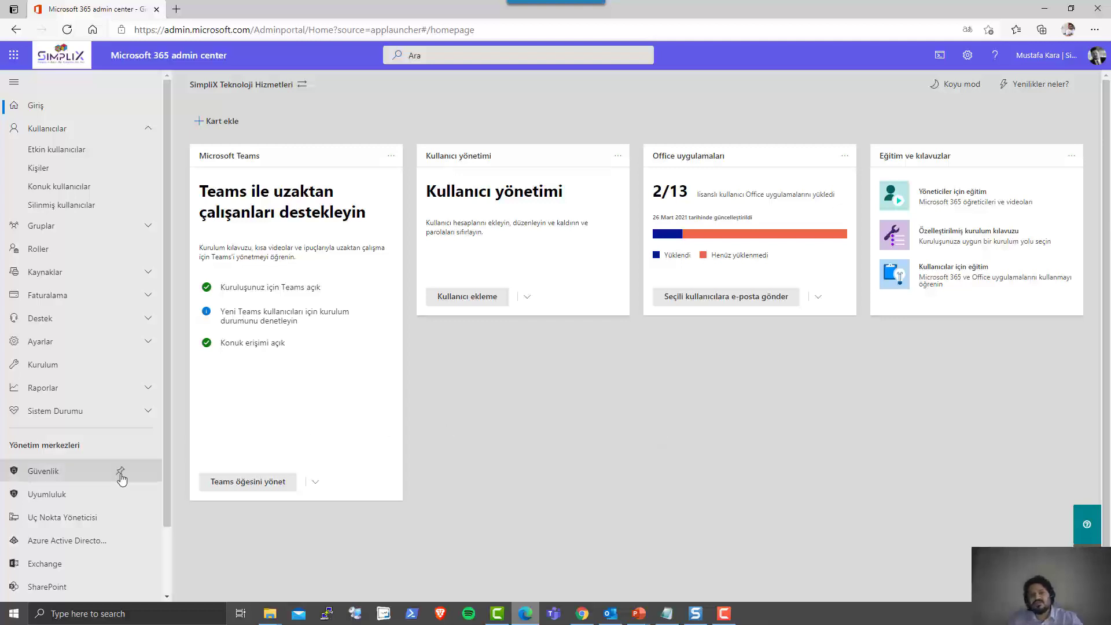
Step: Open the Uyumluluk admin center in a new tab with the SimpliX account and choose never to translate this site
{"action": "right_click", "coordinate": [123, 496]}
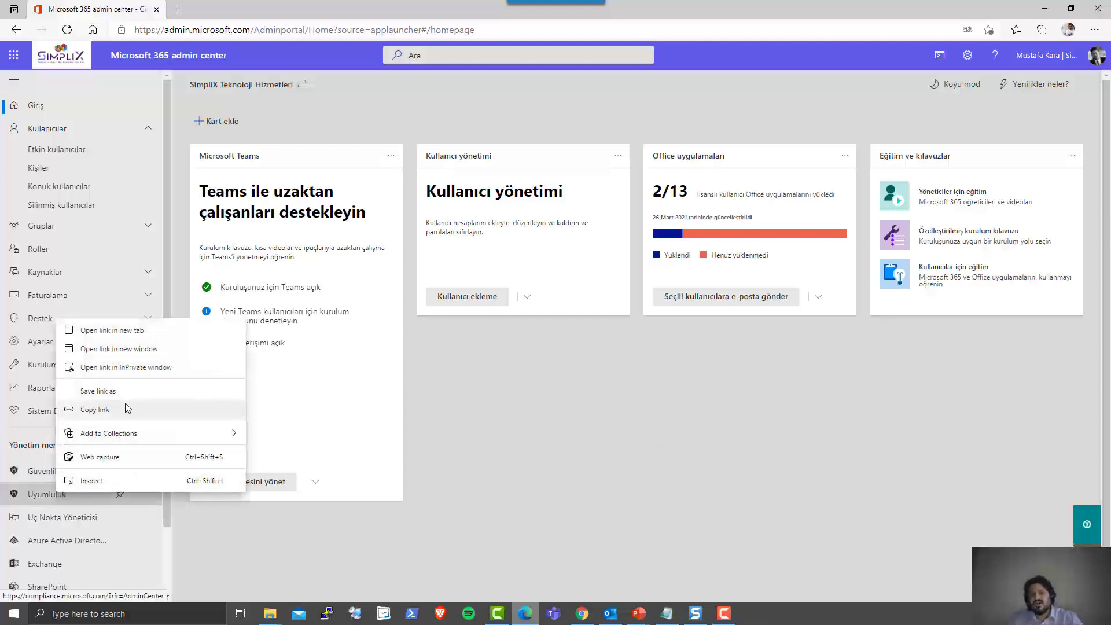
{"action": "left_click", "coordinate": [110, 330]}
{"action": "left_click", "coordinate": [231, 14]}
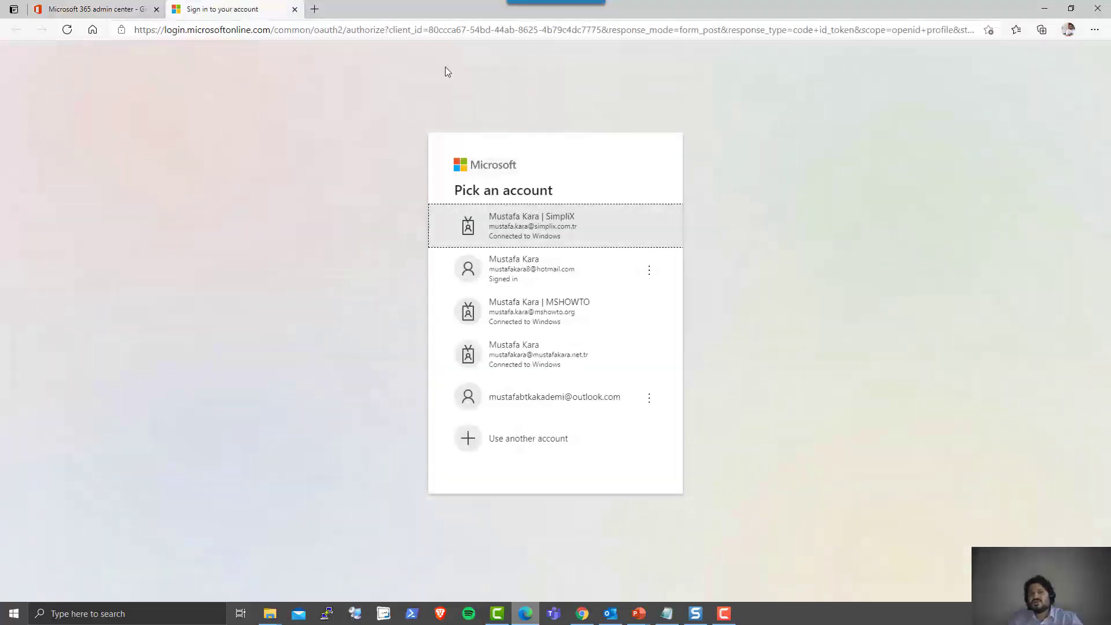
{"action": "left_click", "coordinate": [552, 232]}
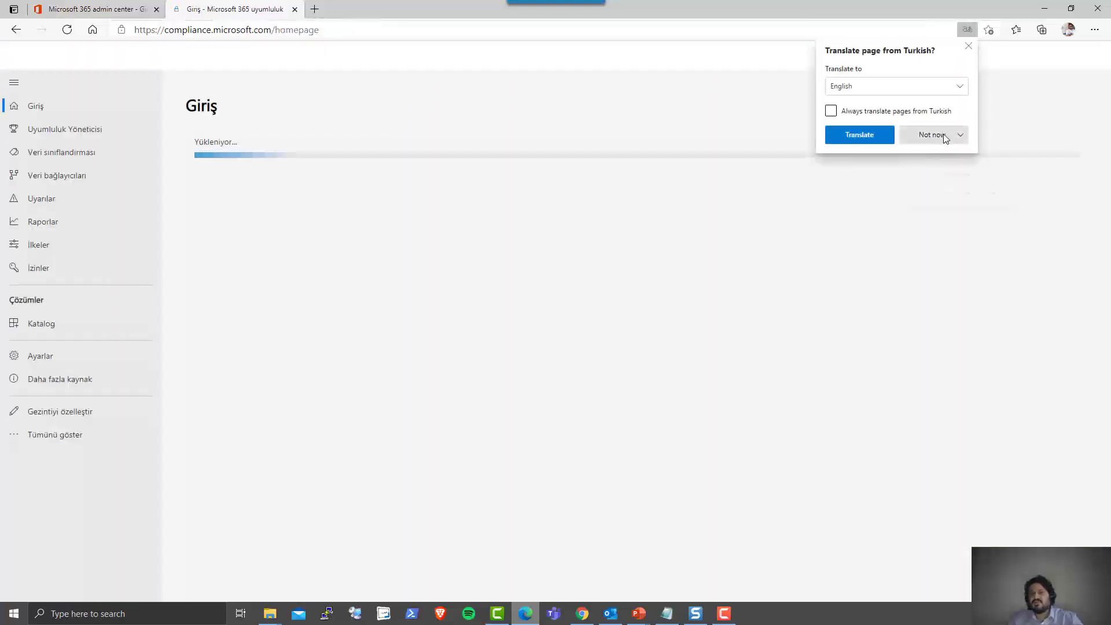
{"action": "left_click", "coordinate": [960, 135]}
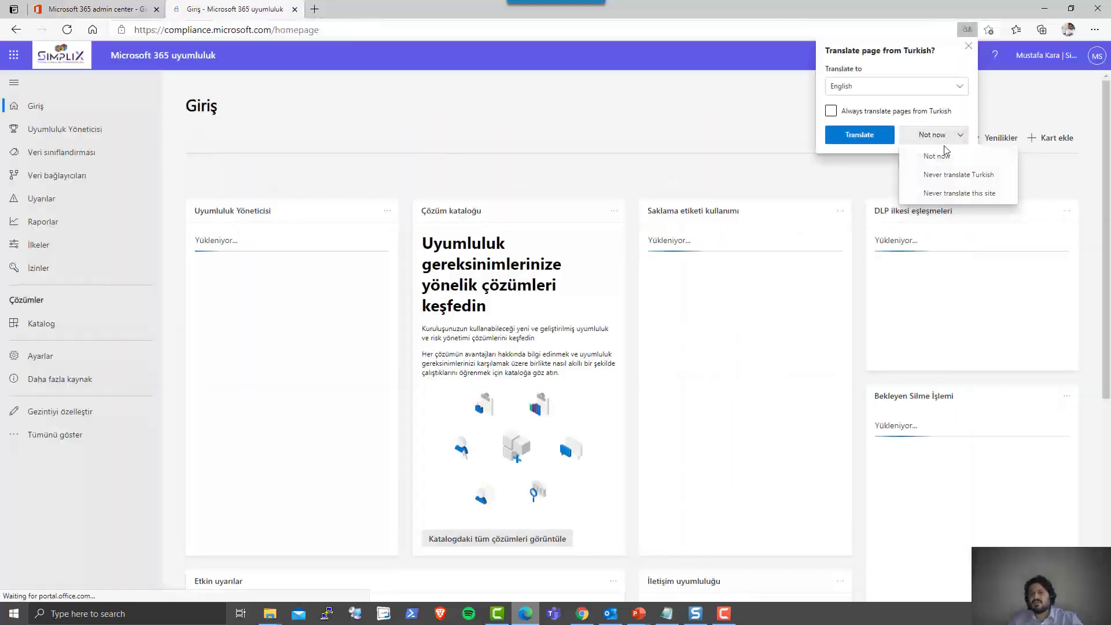
{"action": "left_click", "coordinate": [984, 192]}
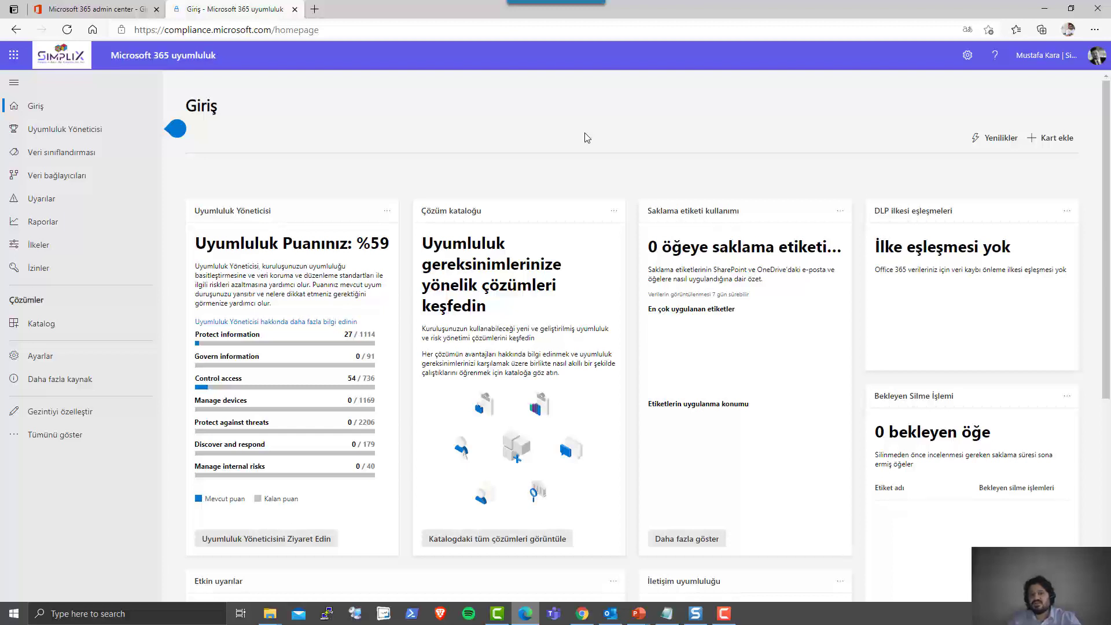
Step: Open Uyumluluk Yöneticisi and review the overview's filter options for solutions, action types, groups and categories without applying any
{"action": "left_click", "coordinate": [266, 541]}
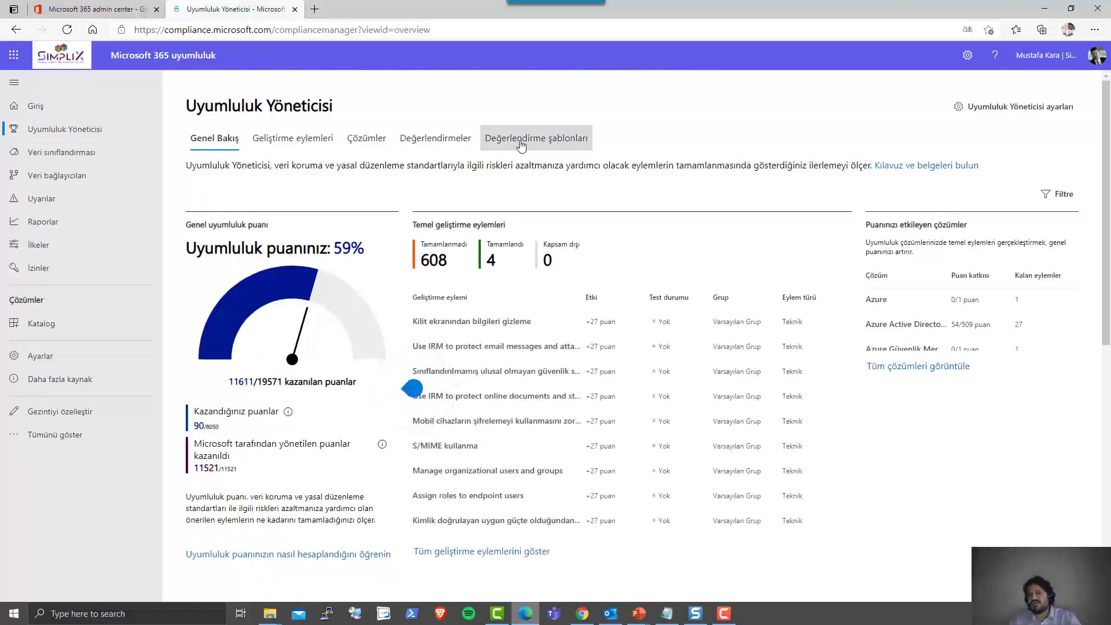
{"action": "left_click", "coordinate": [1046, 197]}
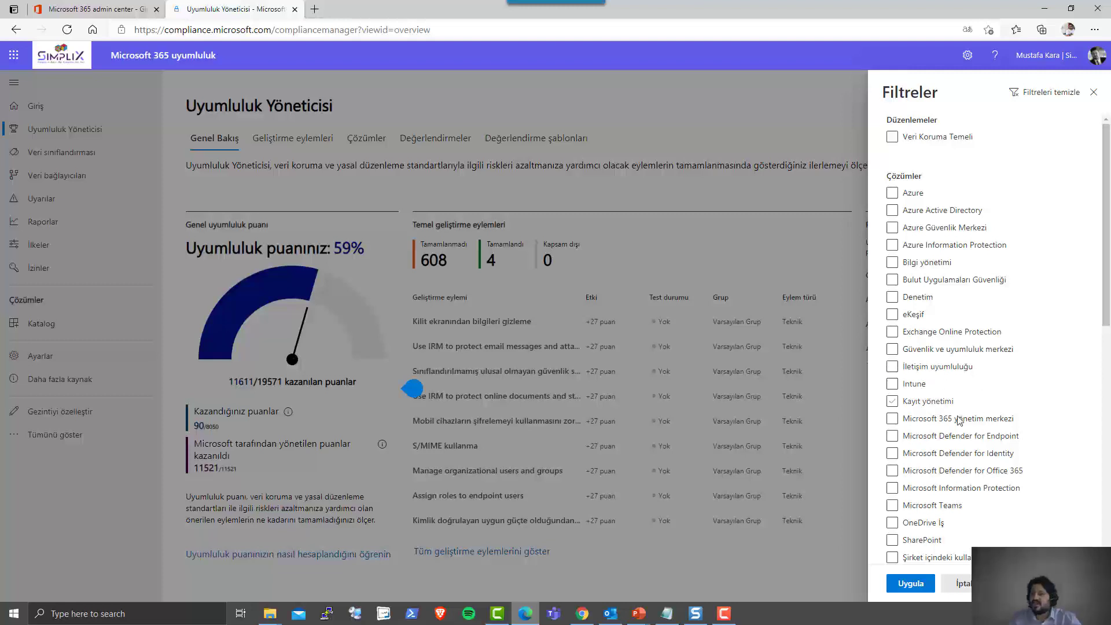
{"action": "scroll", "coordinate": [958, 440], "scroll_direction": "down", "scroll_amount": 5}
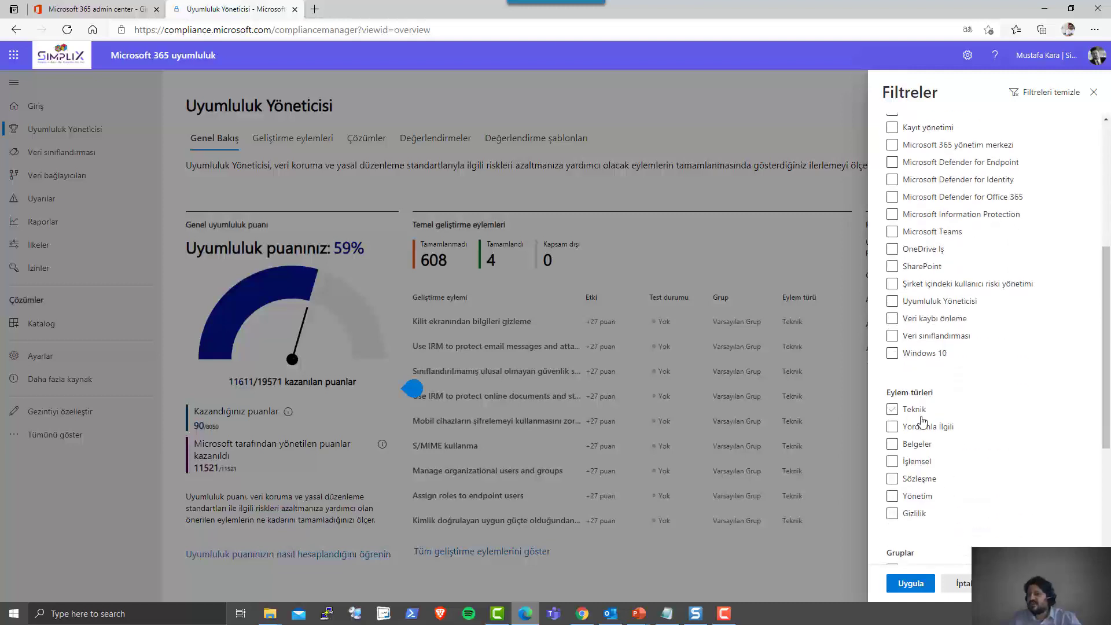
{"action": "scroll", "coordinate": [915, 404], "scroll_direction": "down", "scroll_amount": 3}
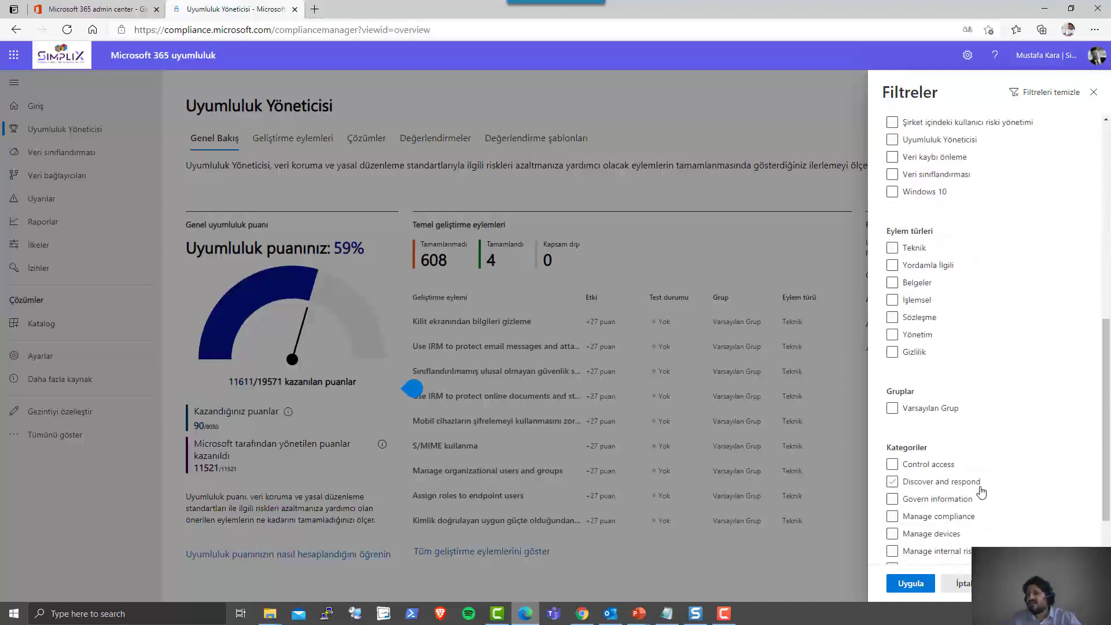
{"action": "scroll", "coordinate": [911, 489], "scroll_direction": "down", "scroll_amount": 2}
{"action": "left_click", "coordinate": [921, 392]}
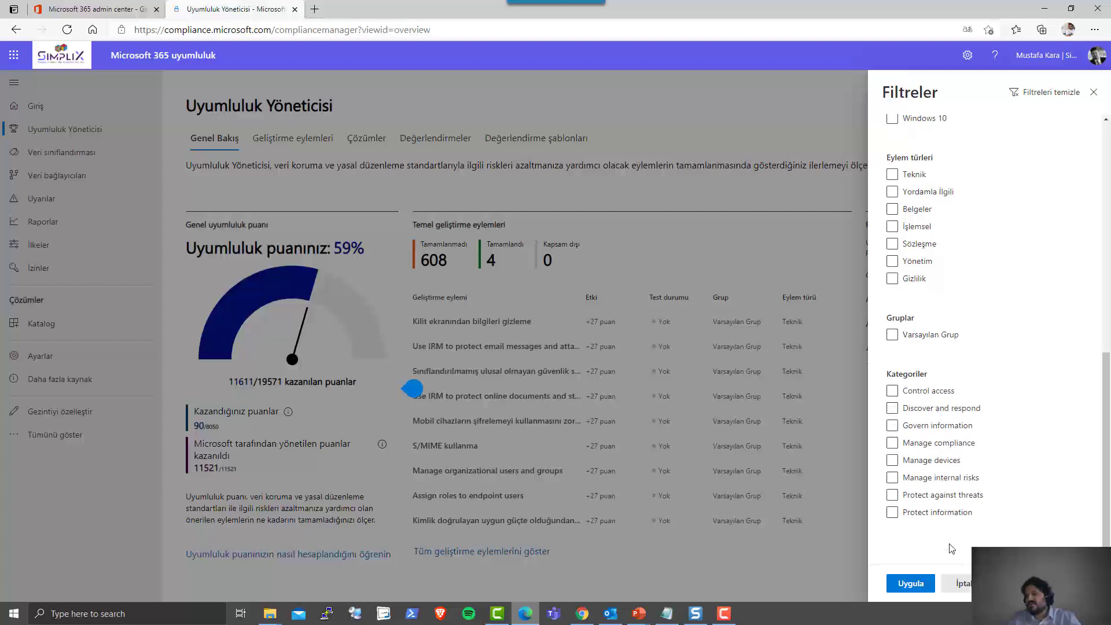
{"action": "left_click", "coordinate": [959, 584]}
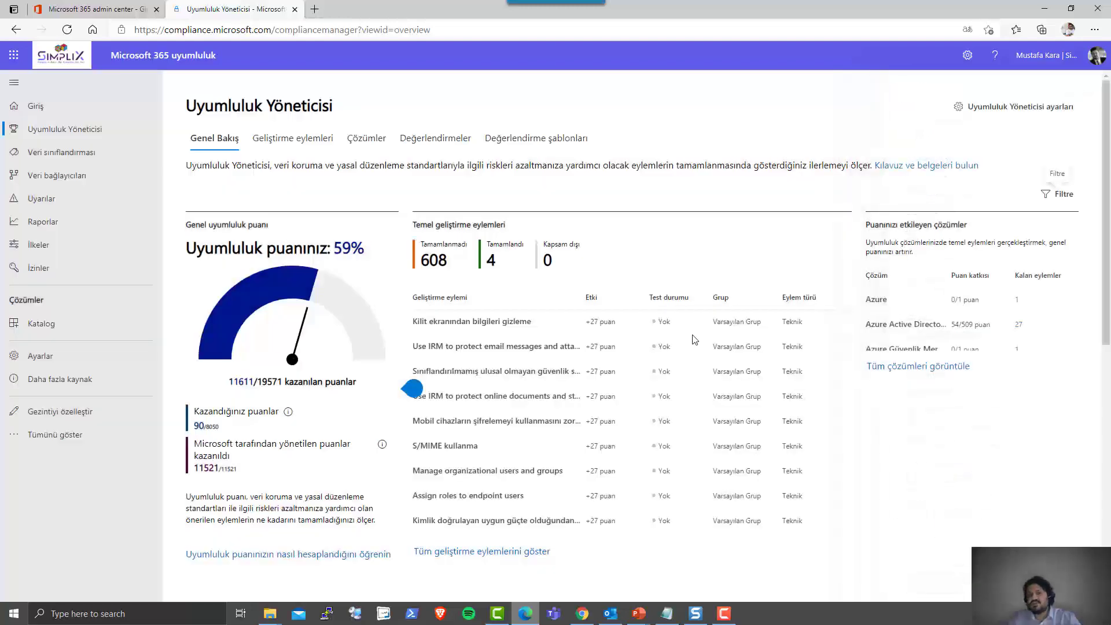
Step: Browse the list of improvement actions (Geliştirme eylemleri) in Uyumluluk Yöneticisi
{"action": "left_click", "coordinate": [271, 137]}
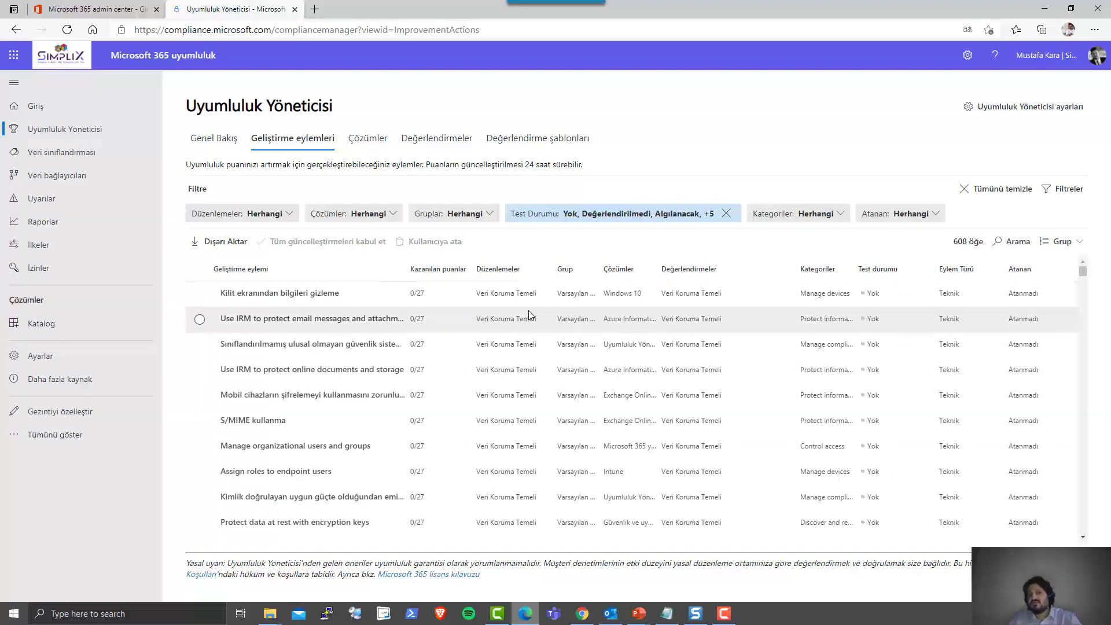
{"action": "scroll", "coordinate": [524, 301], "scroll_direction": "down", "scroll_amount": 5}
{"action": "scroll", "coordinate": [520, 457], "scroll_direction": "down", "scroll_amount": 15}
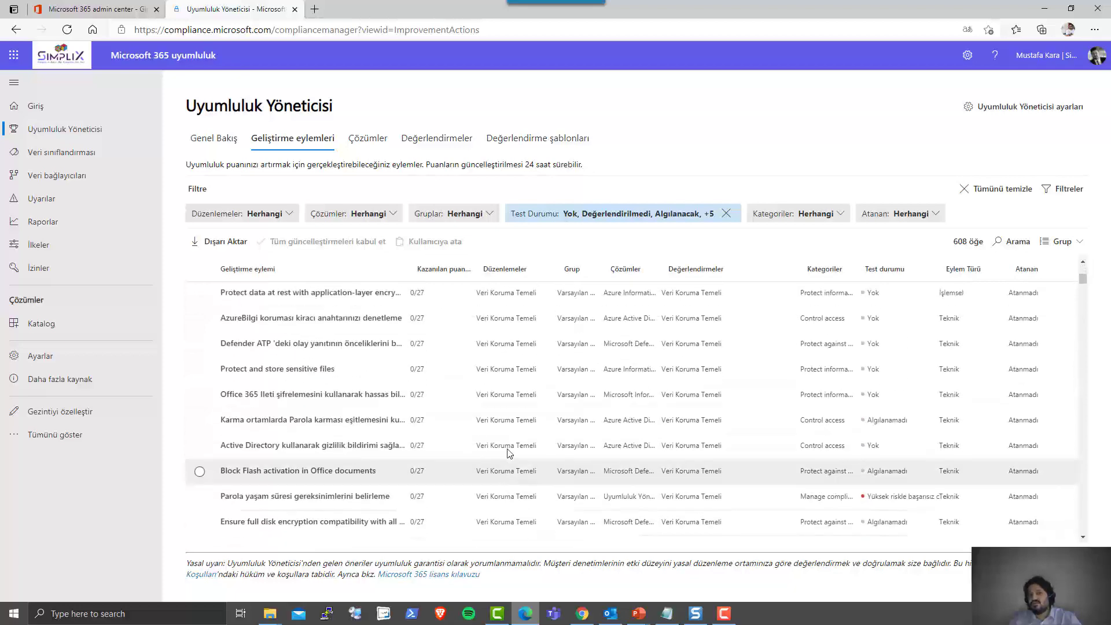
{"action": "scroll", "coordinate": [508, 449], "scroll_direction": "up", "scroll_amount": 10}
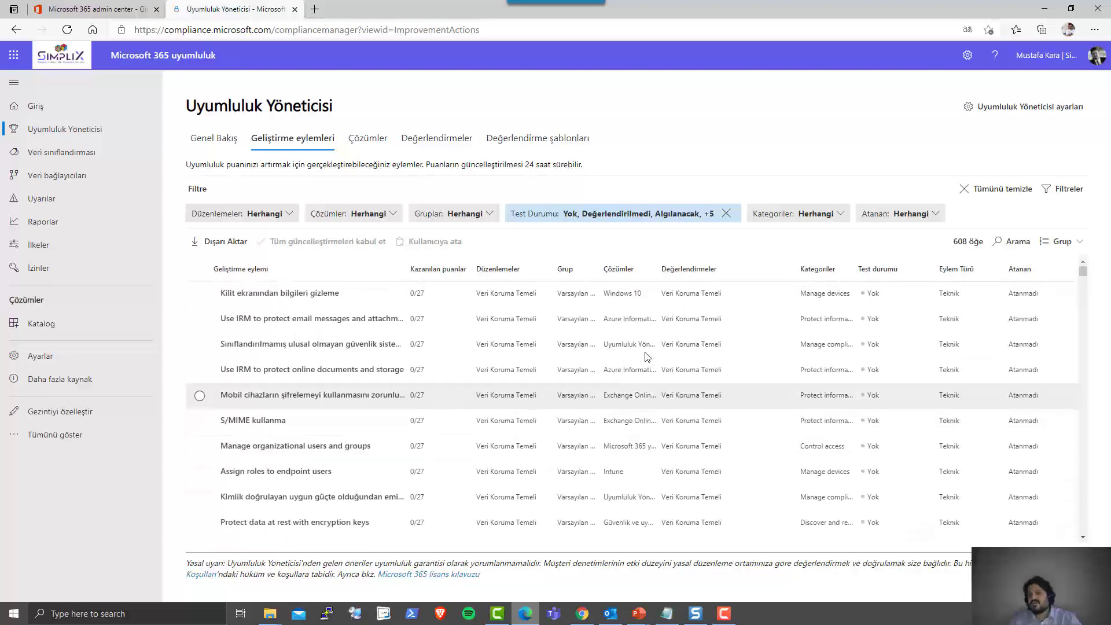
Step: Examine the implementation guidance and the Erişim denetimi controls of the improvement action "Kilit ekranından bilgileri gizleme", and return to the list
{"action": "left_click", "coordinate": [263, 294]}
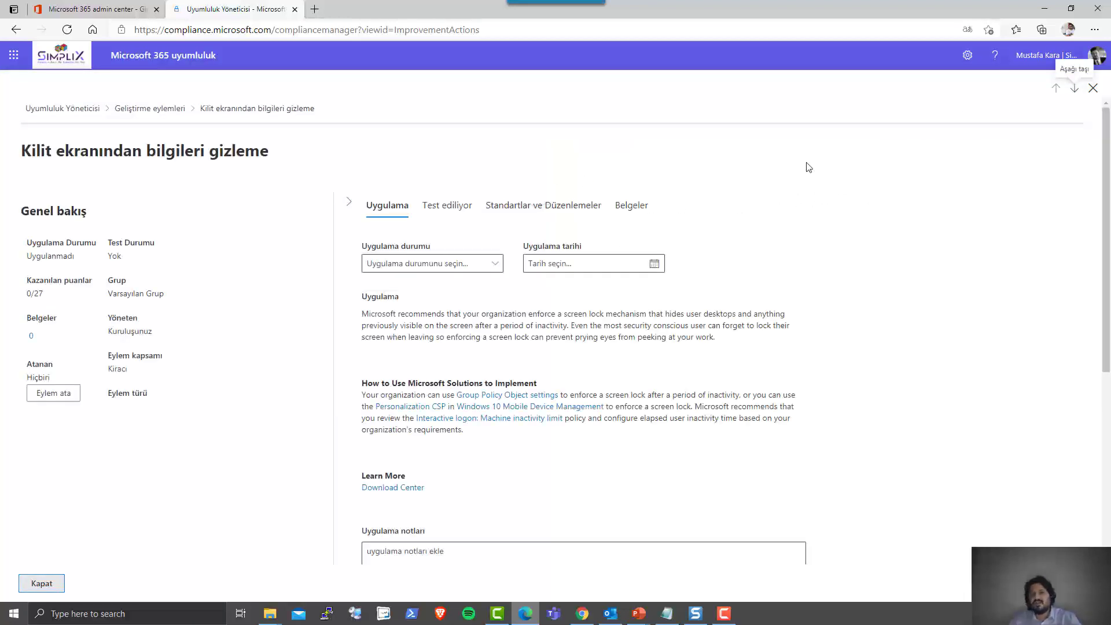
{"action": "left_click", "coordinate": [557, 206]}
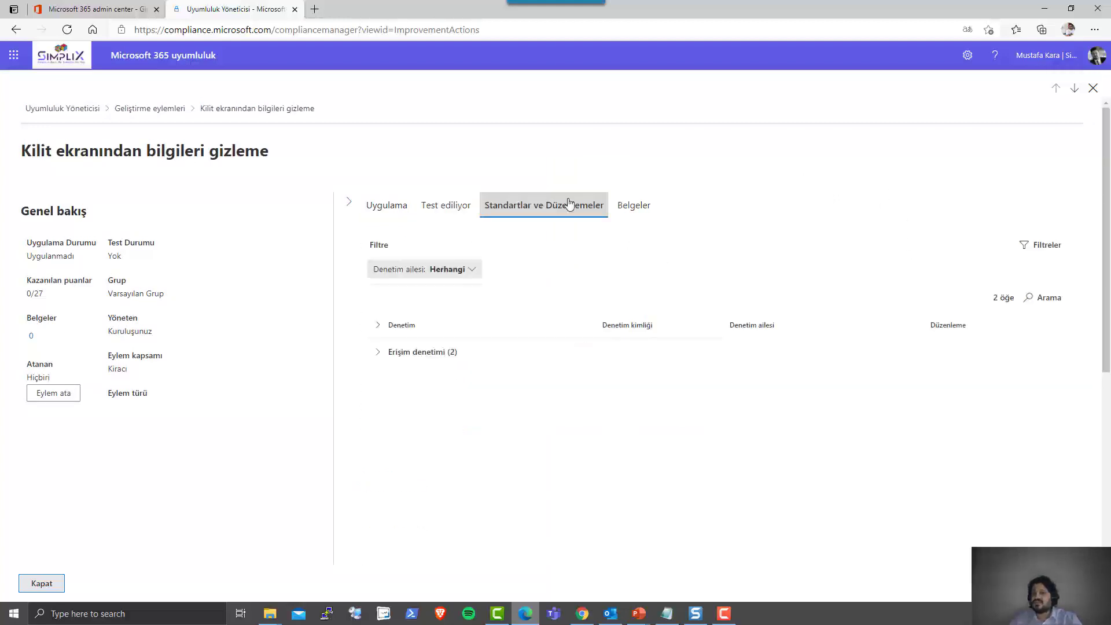
{"action": "left_click", "coordinate": [375, 353]}
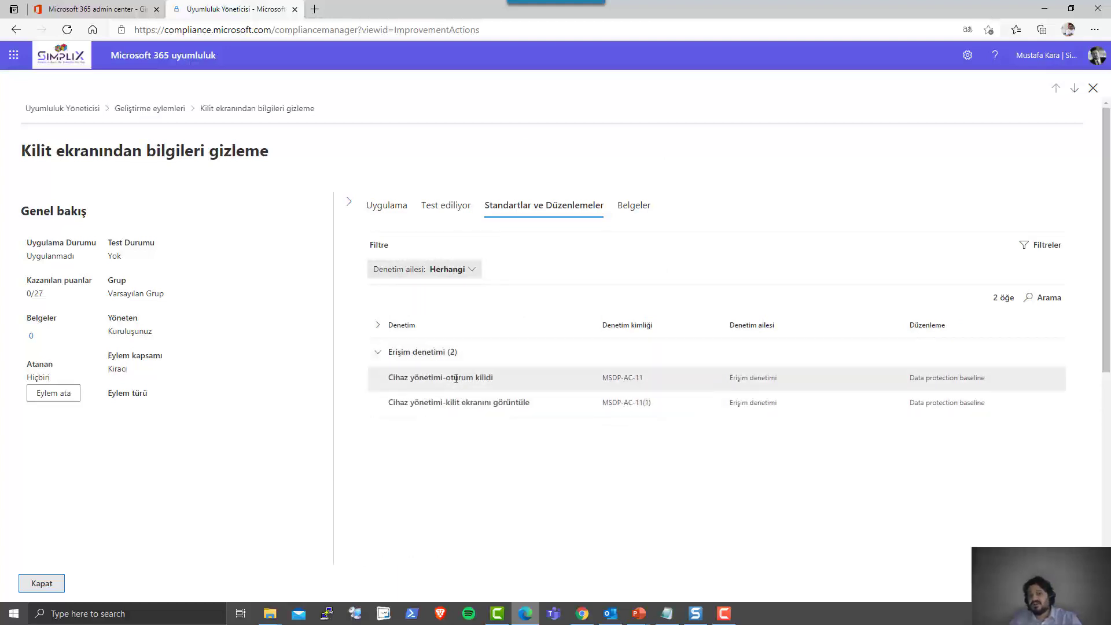
{"action": "left_click", "coordinate": [367, 204]}
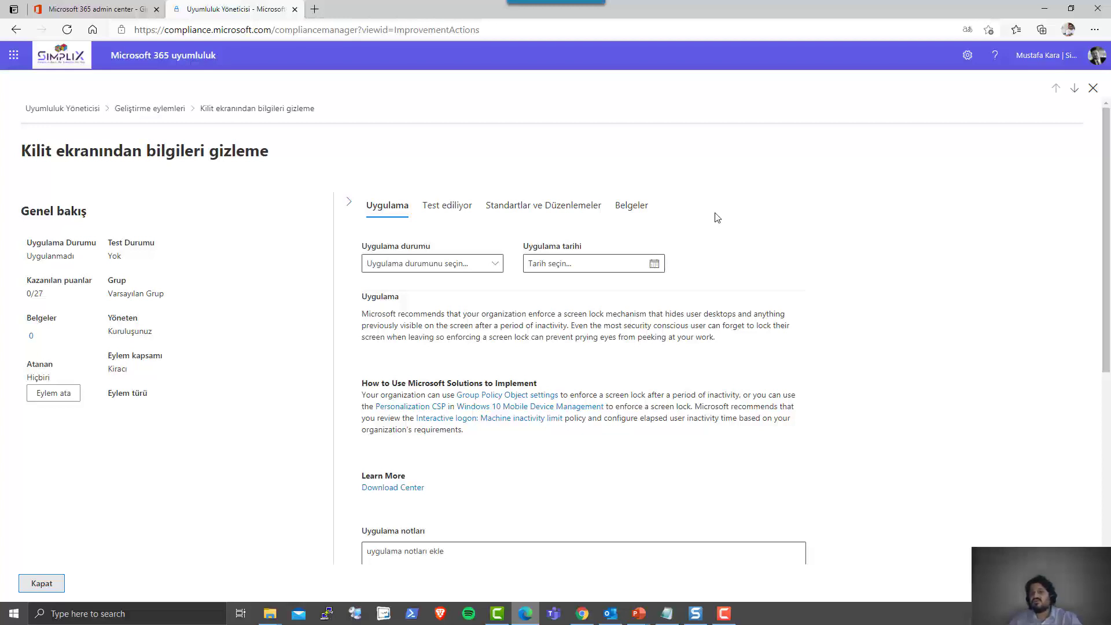
{"action": "left_click", "coordinate": [546, 205]}
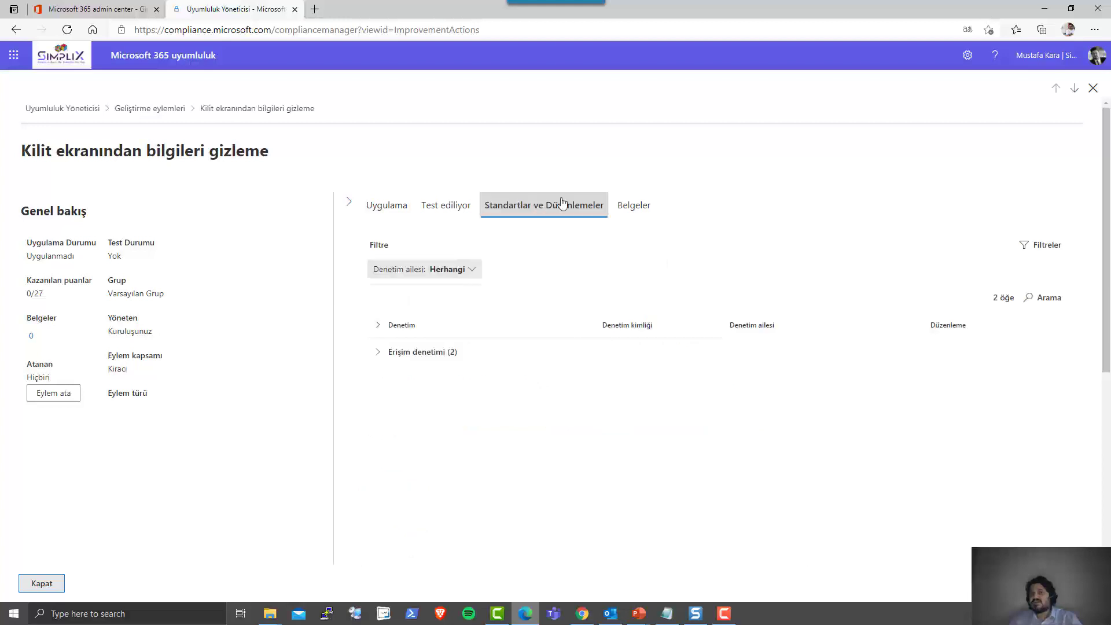
{"action": "left_click", "coordinate": [380, 356]}
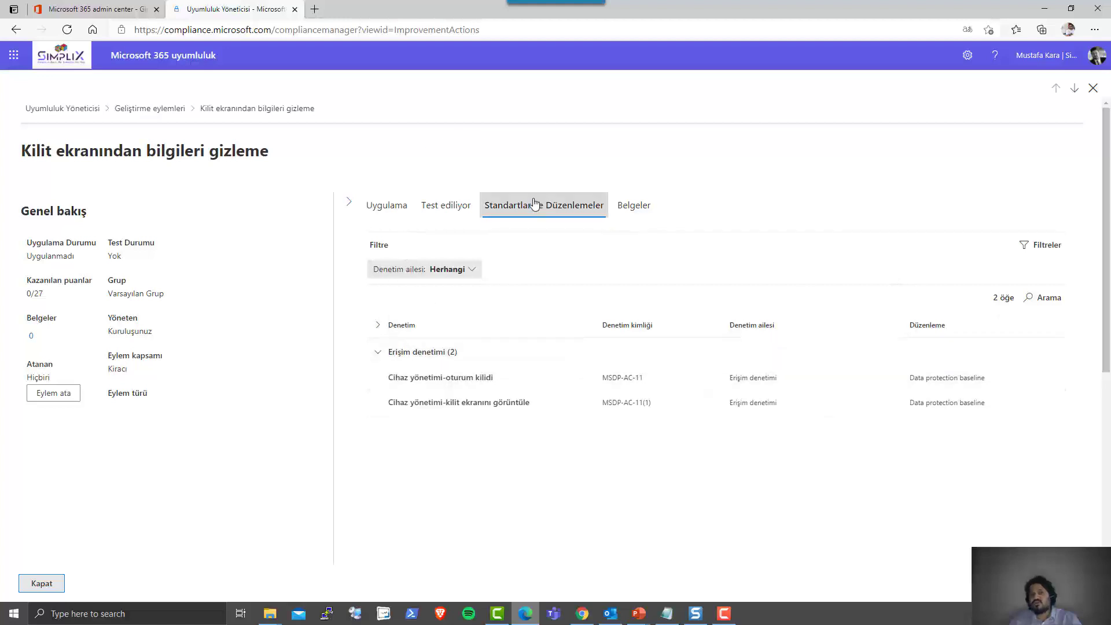
{"action": "left_click", "coordinate": [179, 108]}
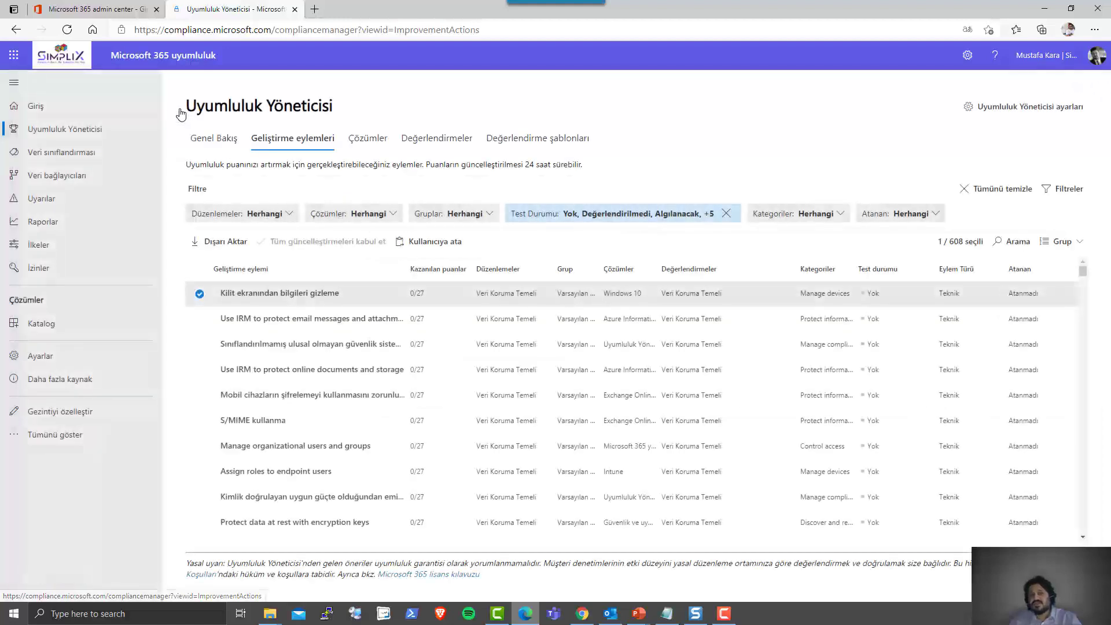
Step: Review the testing fields and documents of the "Kilit ekranından bilgileri gizleme" action, and leave its details
{"action": "left_click", "coordinate": [303, 296]}
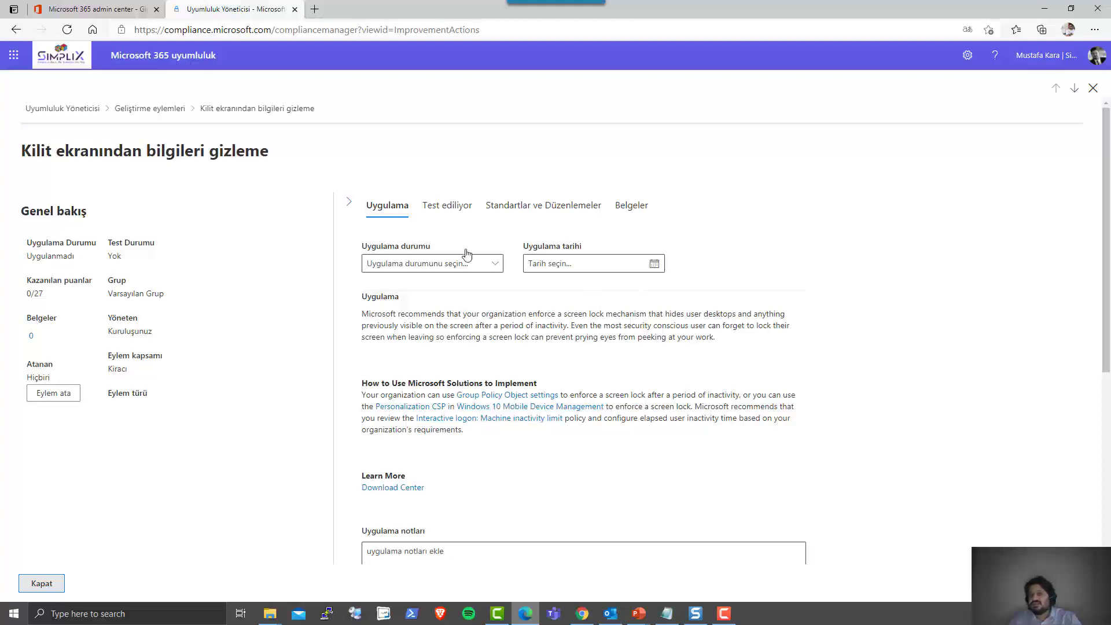
{"action": "left_click", "coordinate": [441, 205]}
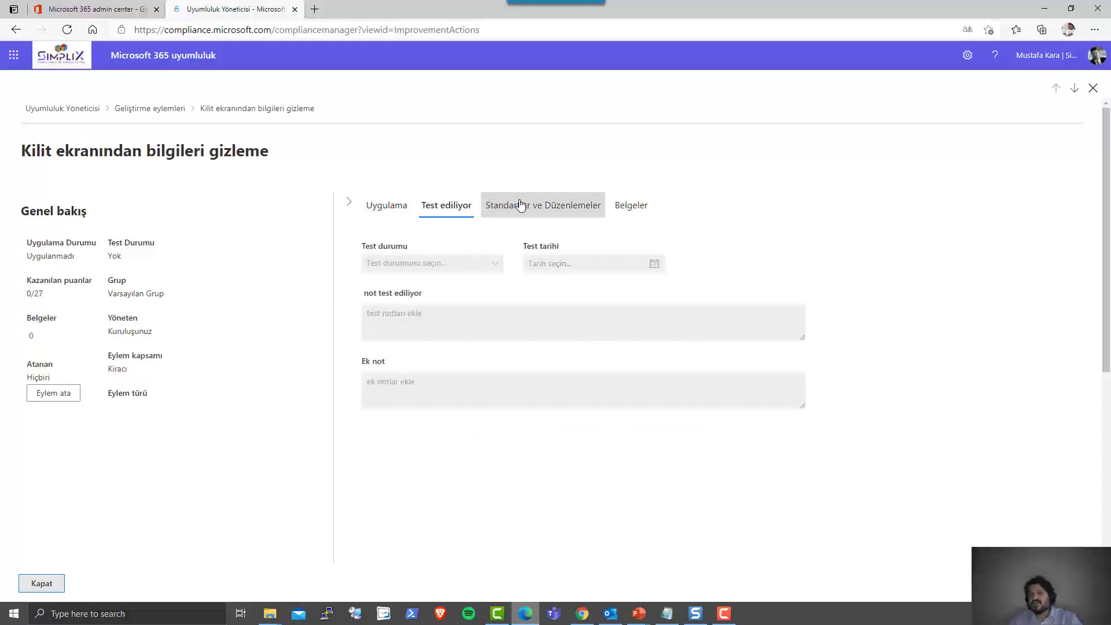
{"action": "left_click", "coordinate": [632, 205]}
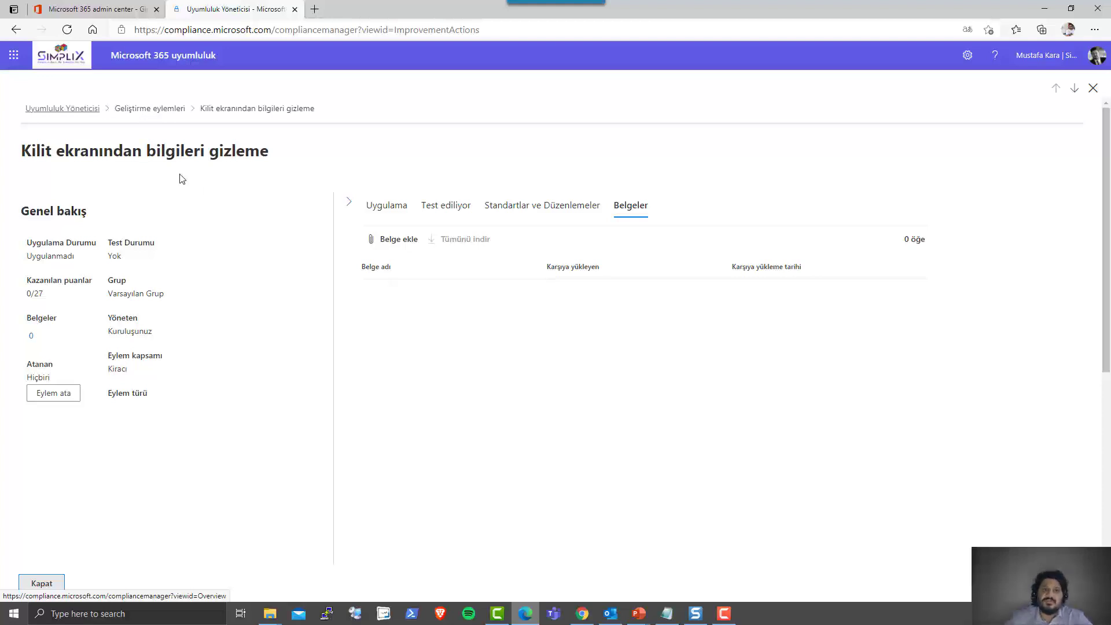
{"action": "left_click", "coordinate": [88, 114]}
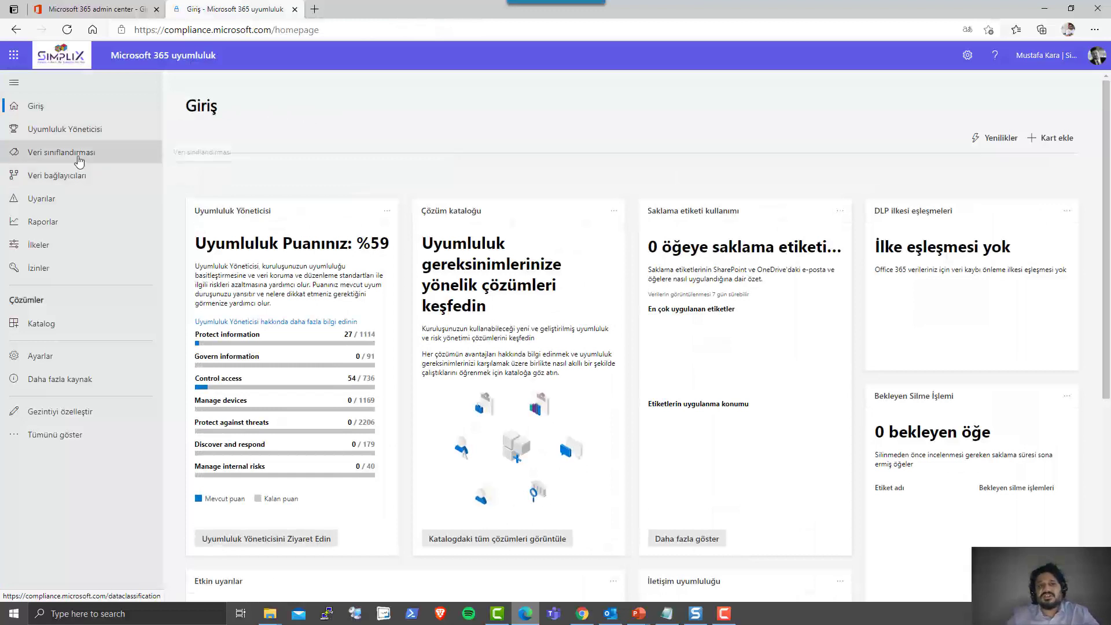
Step: Search Uyumluluk Yöneticisi's assessment templates for KVKK and open the "Turkey - KVKK Protection of Personal Data 6698" template
{"action": "left_click", "coordinate": [296, 541]}
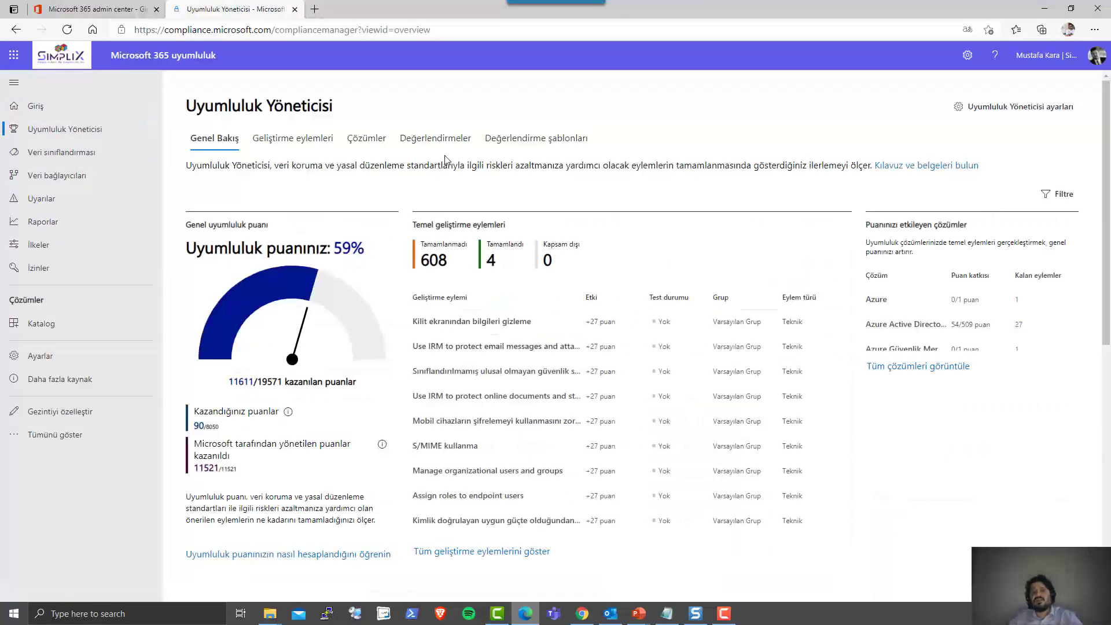
{"action": "left_click", "coordinate": [518, 142]}
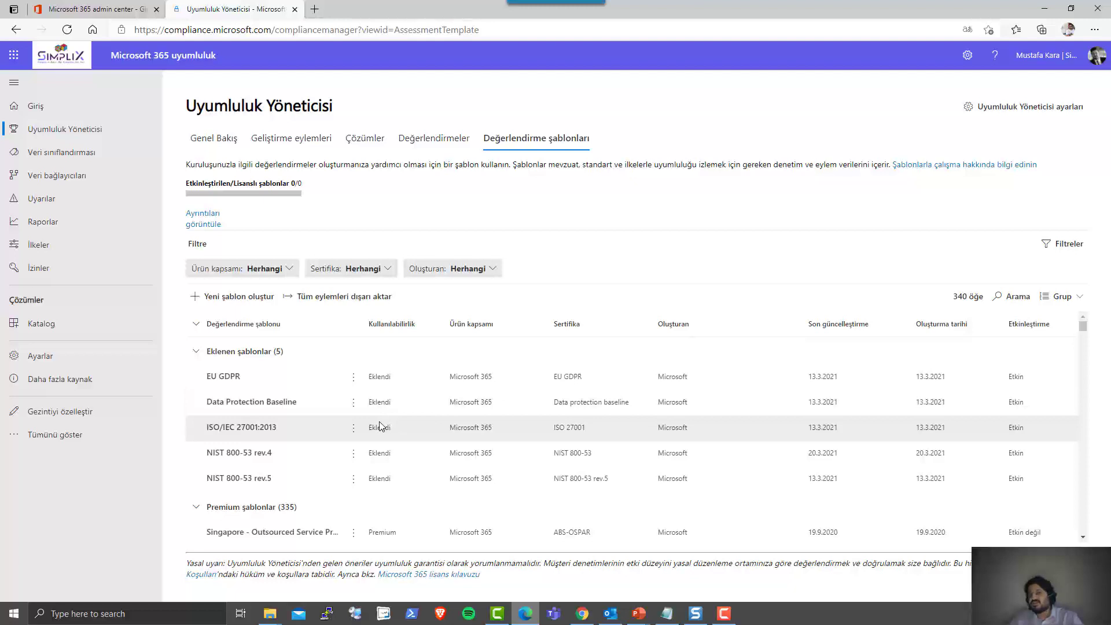
{"action": "left_click", "coordinate": [1013, 300]}
{"action": "type", "text": "KVKK"}
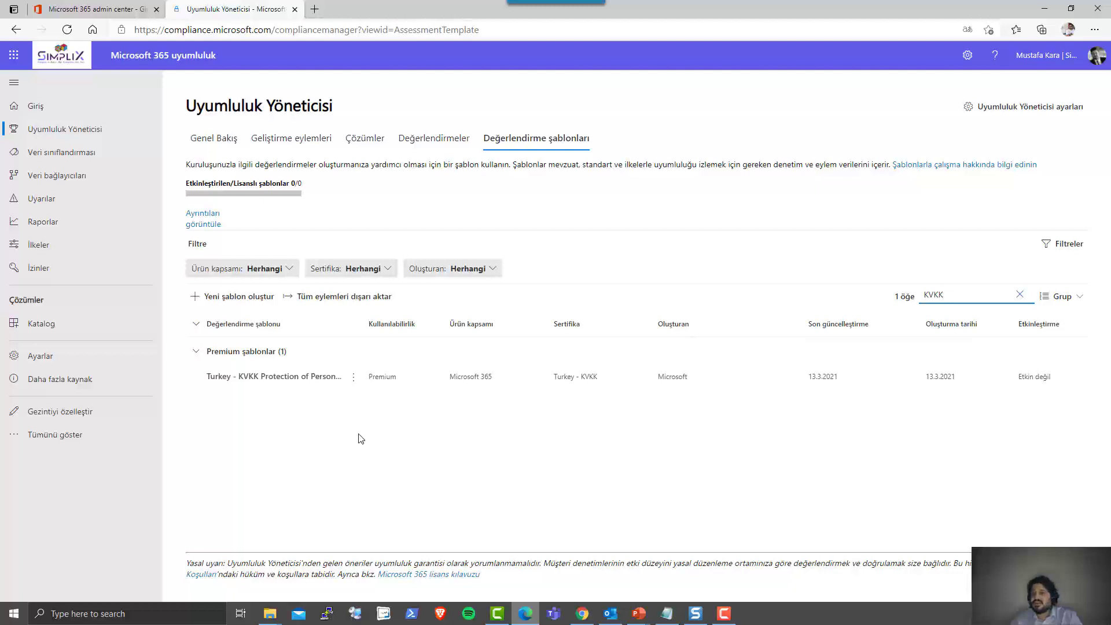
{"action": "left_click", "coordinate": [256, 375]}
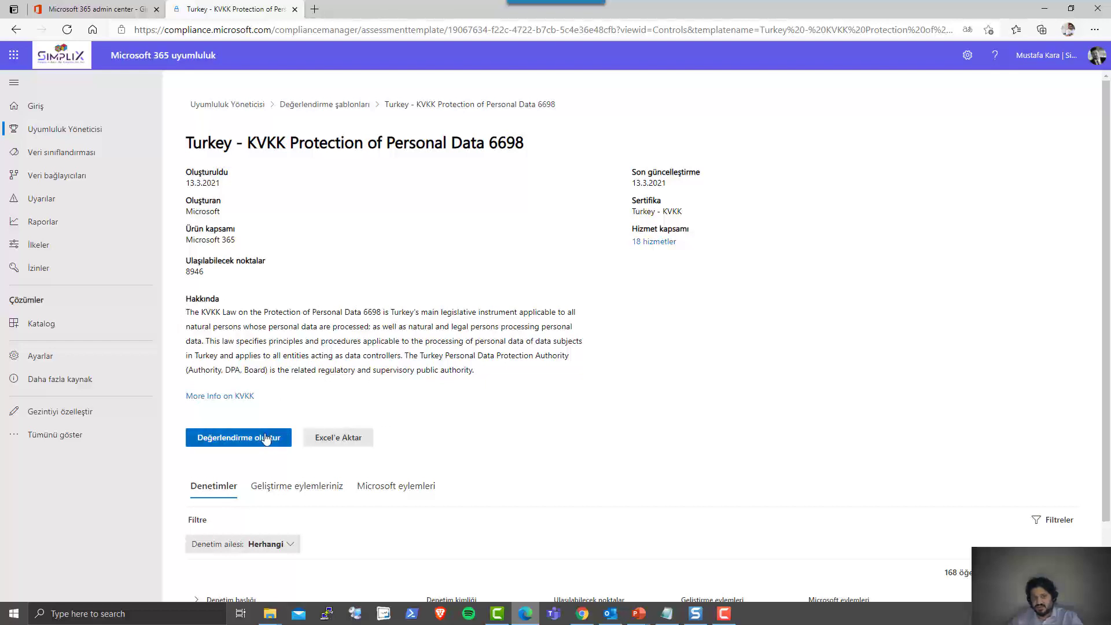
Step: Start a new assessment from the Turkey - KVKK Protection of Personal Data 6698 template and name it KVKK
{"action": "left_click", "coordinate": [227, 441]}
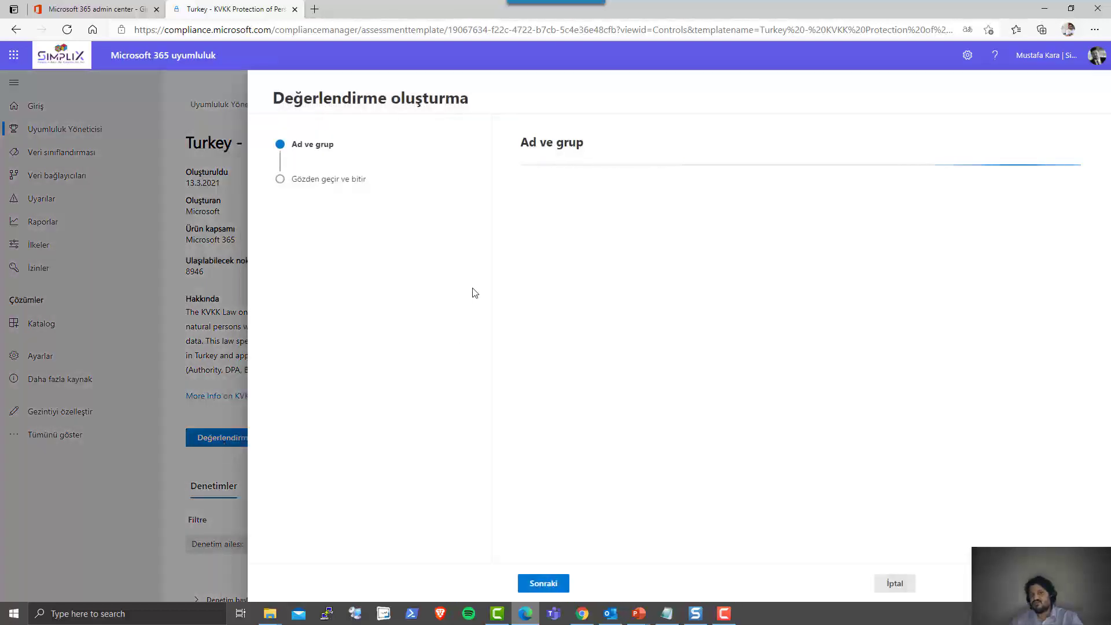
{"action": "left_click", "coordinate": [582, 212]}
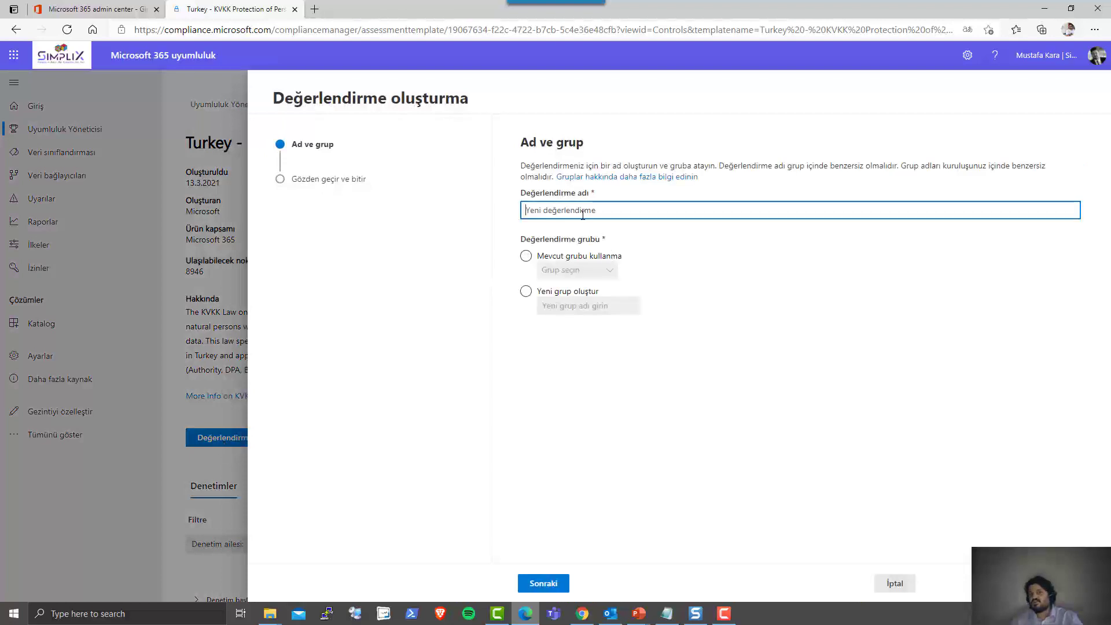
{"action": "key", "text": "ctrl+a"}
{"action": "type", "text": "KVV"}
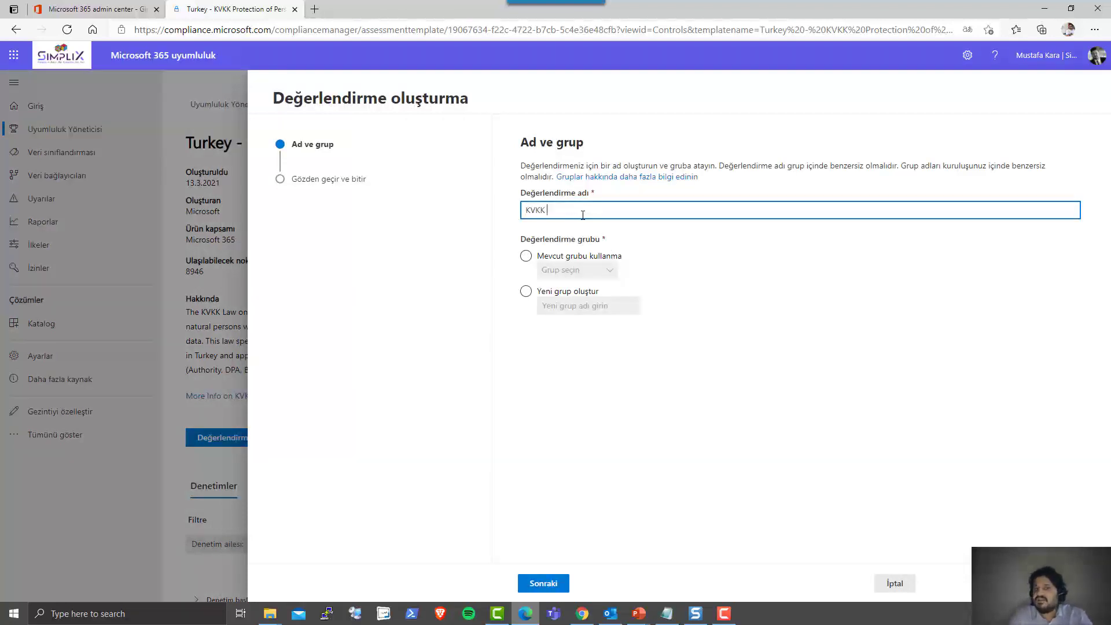
Step: Try to assign the KVKK assessment to an existing group, choosing Default Group
{"action": "left_click", "coordinate": [572, 260]}
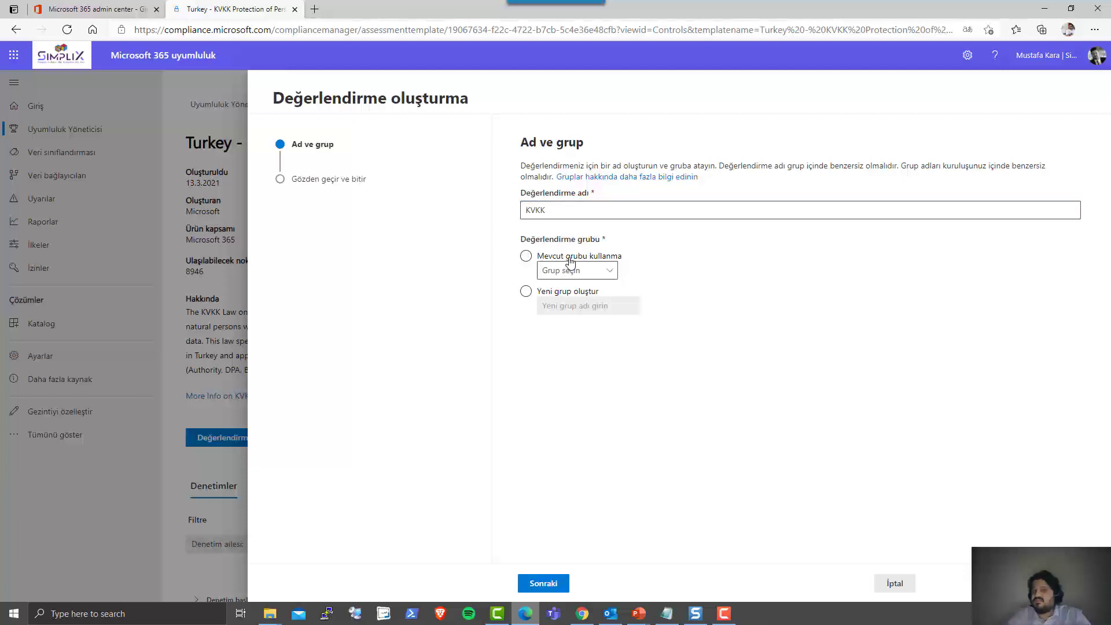
{"action": "left_click", "coordinate": [540, 296]}
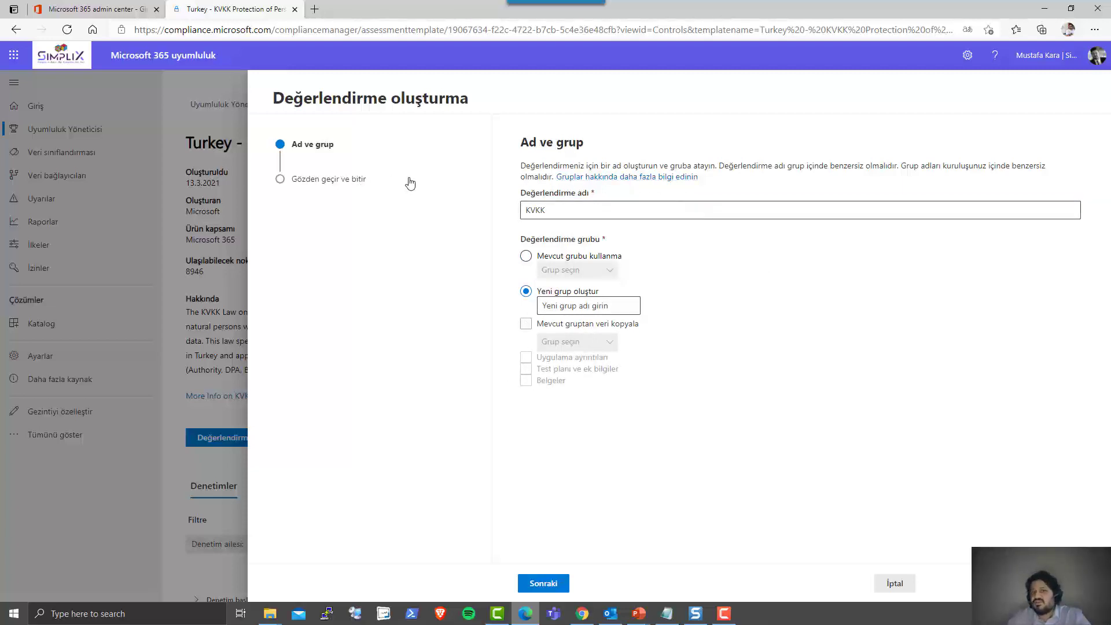
{"action": "left_click", "coordinate": [526, 256]}
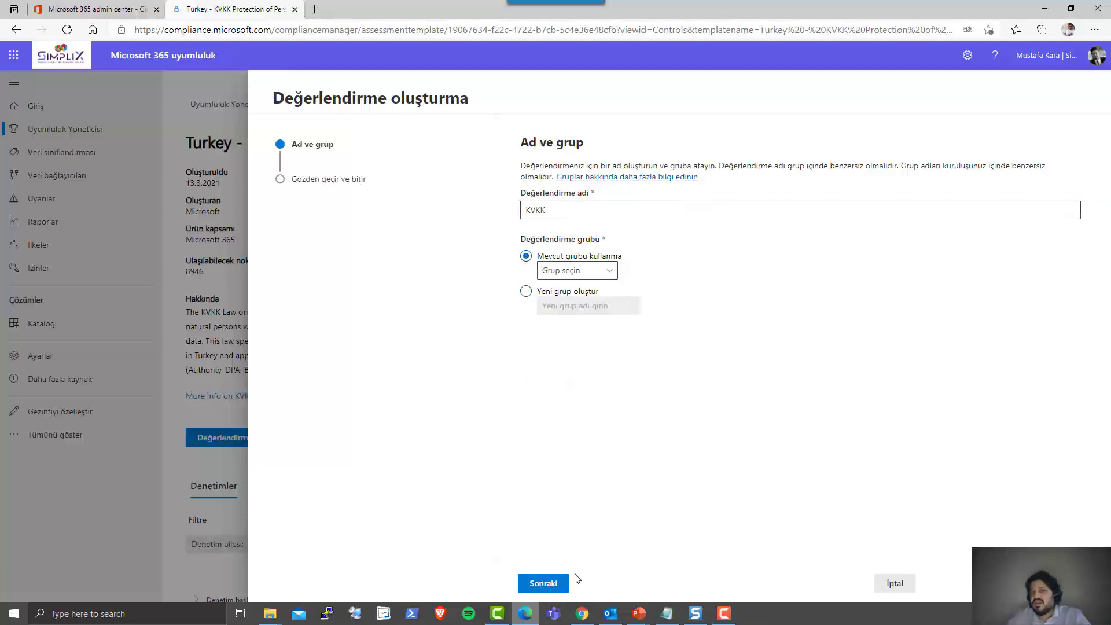
{"action": "left_click", "coordinate": [553, 584]}
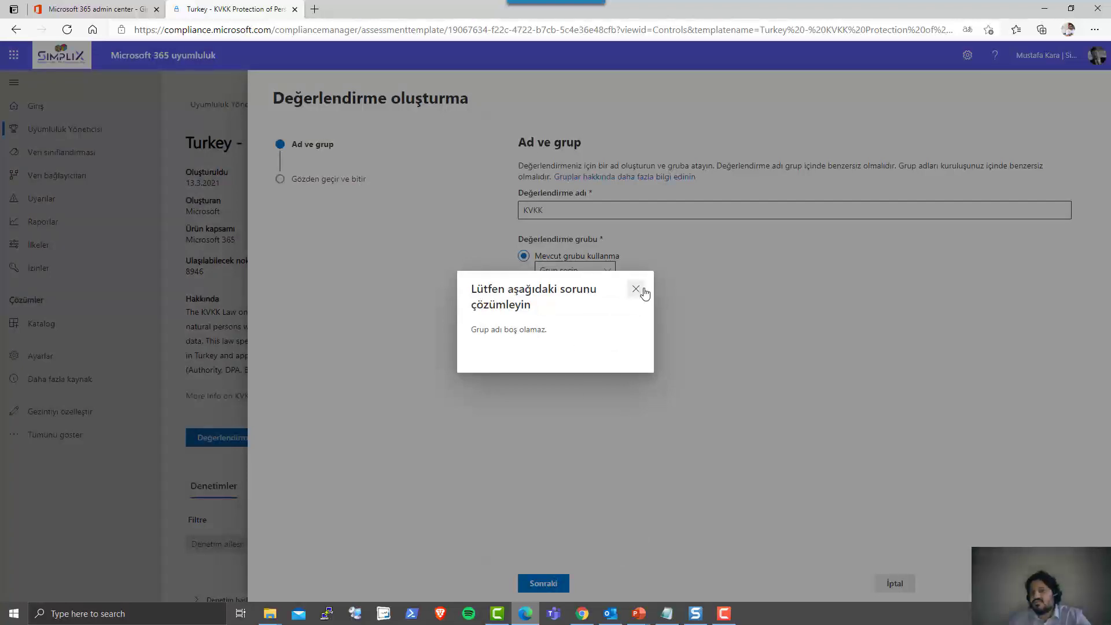
{"action": "left_click", "coordinate": [637, 289]}
{"action": "left_click", "coordinate": [602, 270]}
{"action": "left_click", "coordinate": [601, 292]}
Step: Assign the assessment to a new group named "Tum SimpliX" instead of an existing one
{"action": "left_click", "coordinate": [620, 303]}
{"action": "left_click", "coordinate": [544, 583]}
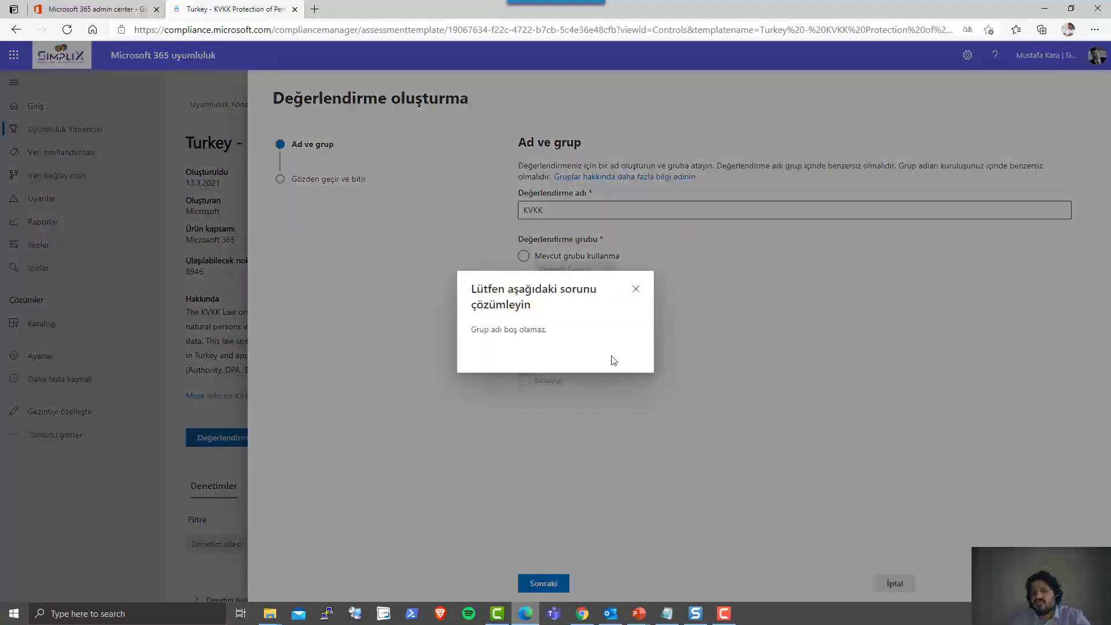
{"action": "left_click", "coordinate": [636, 289]}
{"action": "left_click", "coordinate": [599, 307]}
{"action": "type", "text": "Tum S"}
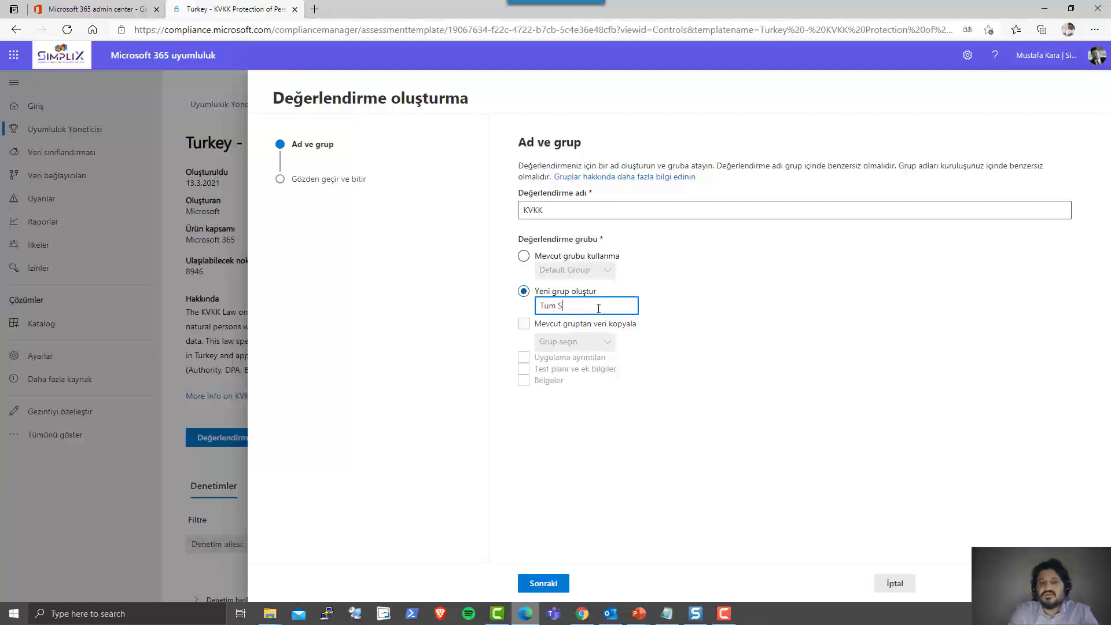
{"action": "type", "text": "impliX"}
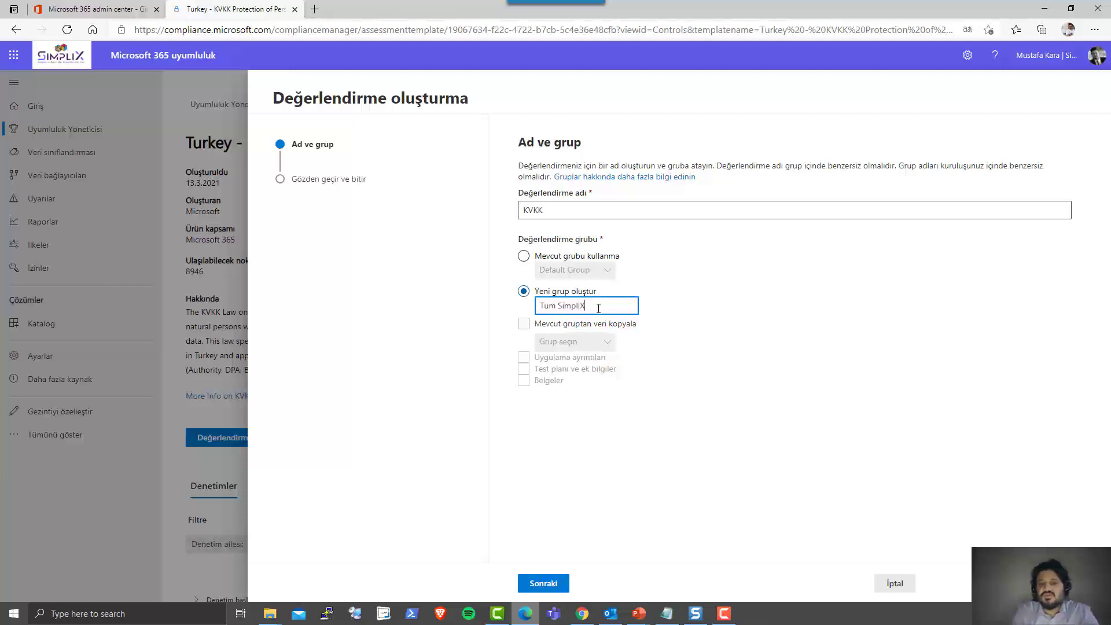
{"action": "key", "text": "Tab"}
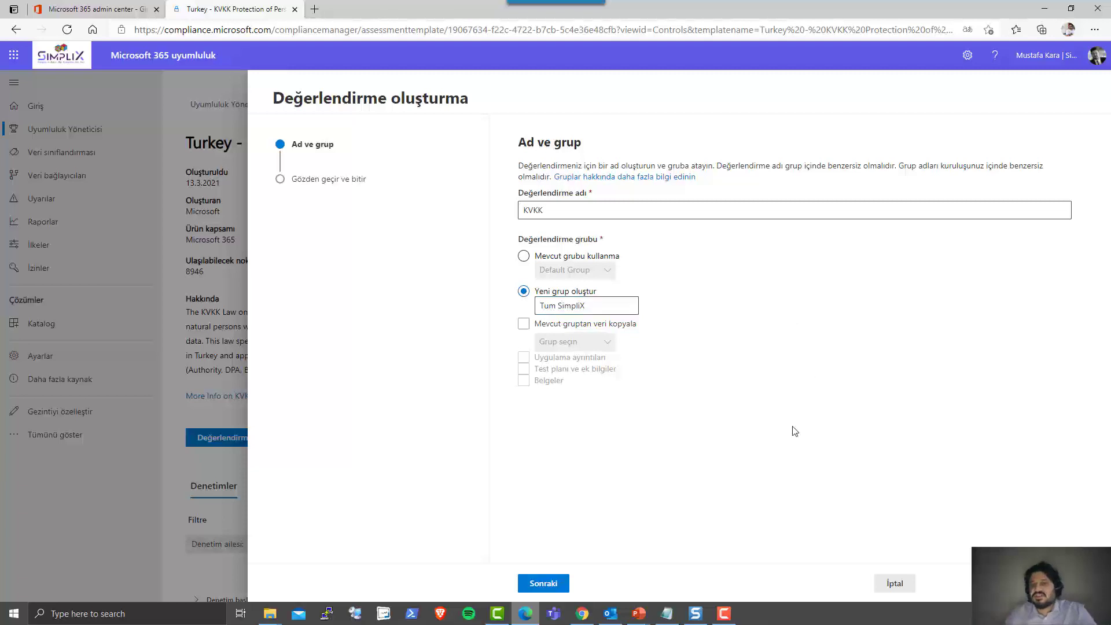
Step: Proceed to the review of the KVKK assessment, create it and finish the wizard
{"action": "left_click", "coordinate": [547, 583]}
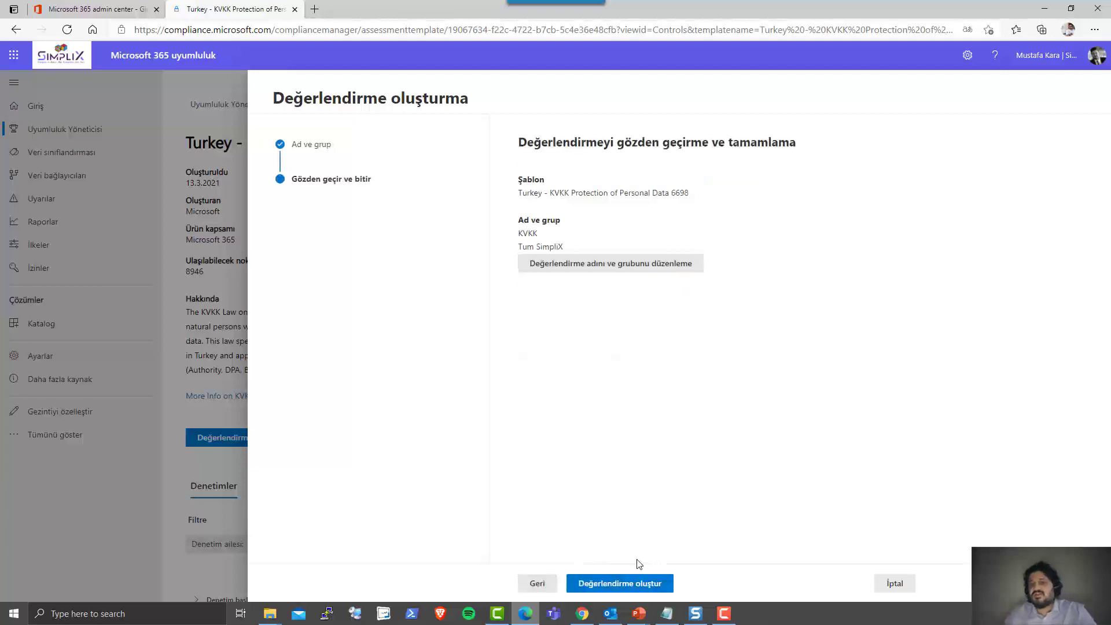
{"action": "left_click", "coordinate": [638, 588]}
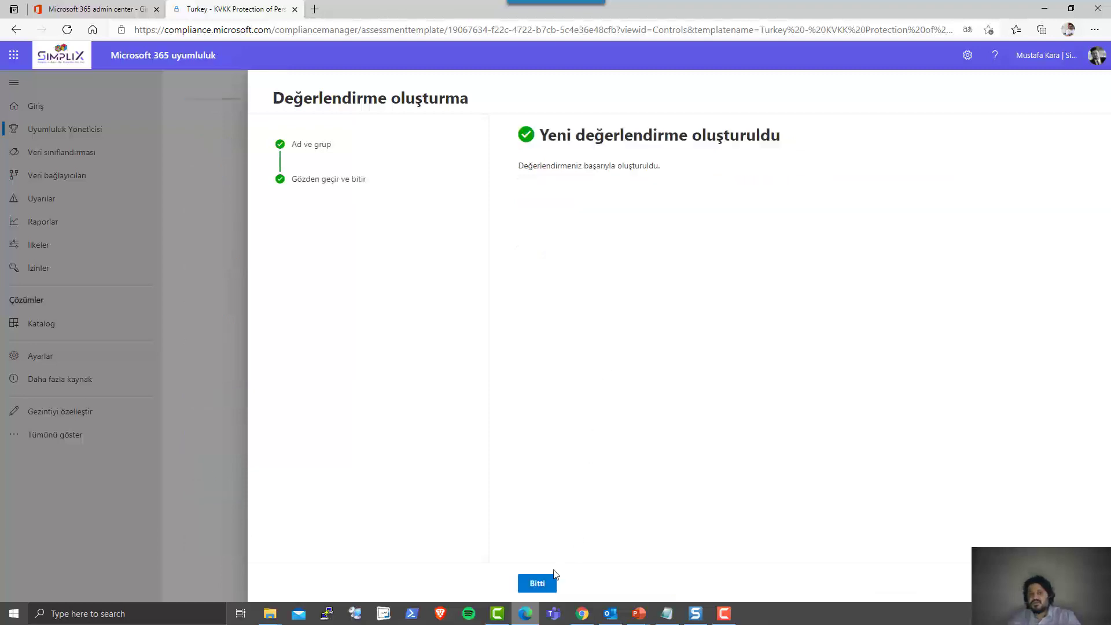
{"action": "left_click", "coordinate": [537, 583]}
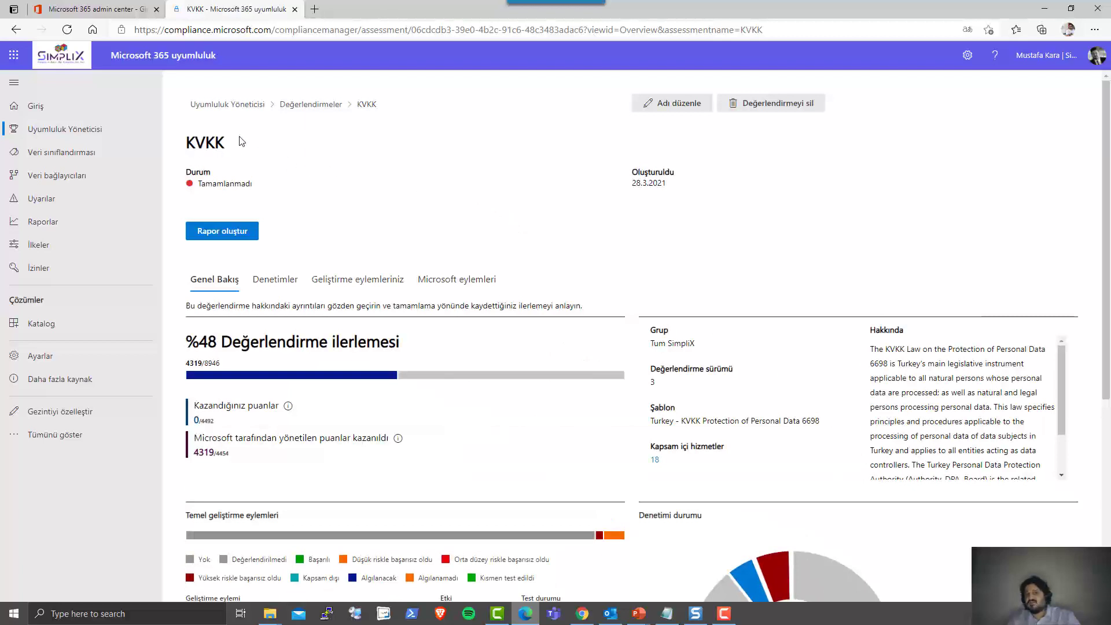
Step: Switch to the running PowerPoint slide show with the Microsoft 365 Compliance Center slide
{"action": "left_click", "coordinate": [639, 614]}
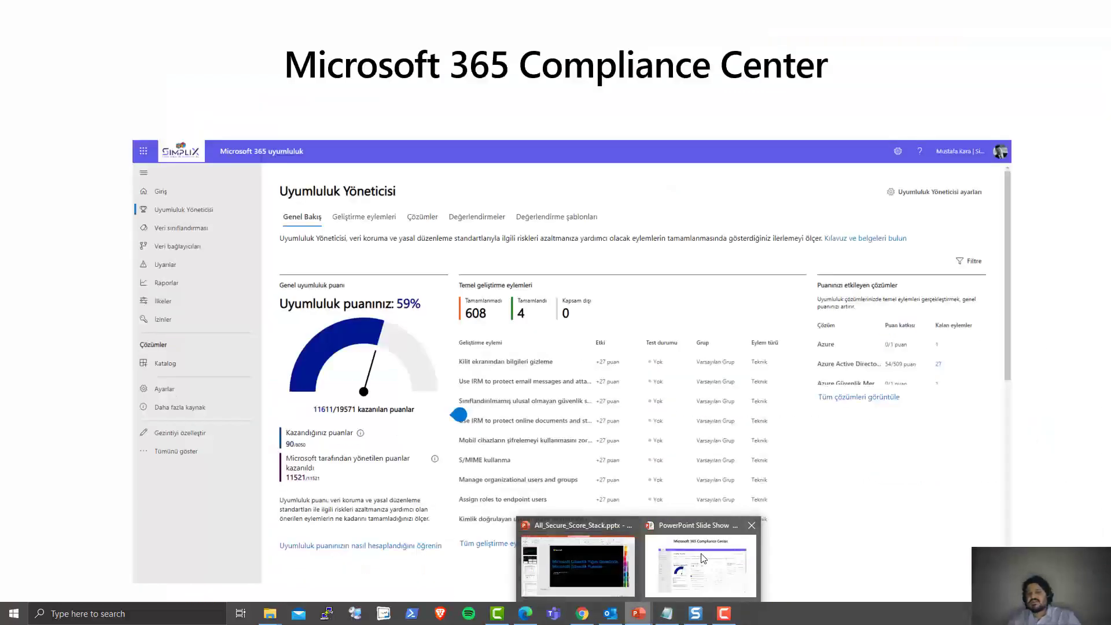
{"action": "left_click", "coordinate": [704, 557]}
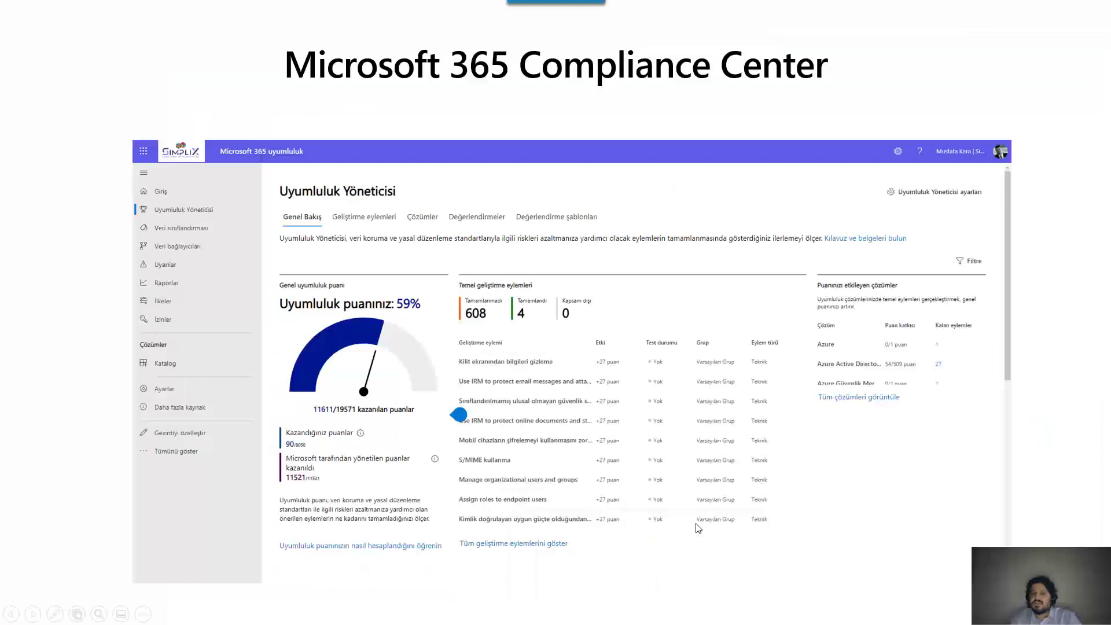